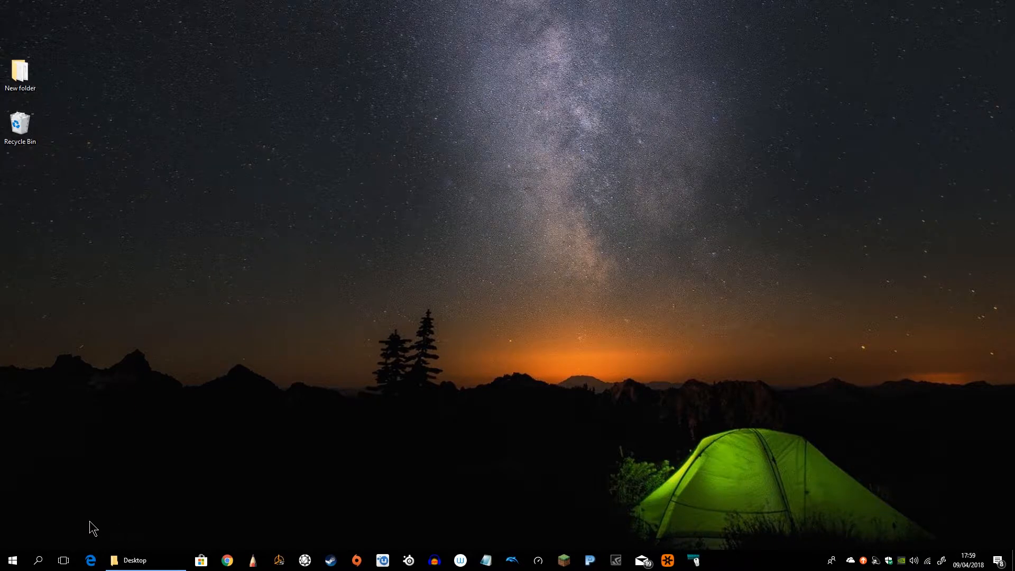
- Go to the Accounts 'Family & other people' page in Windows Settings
left_click(11, 562)
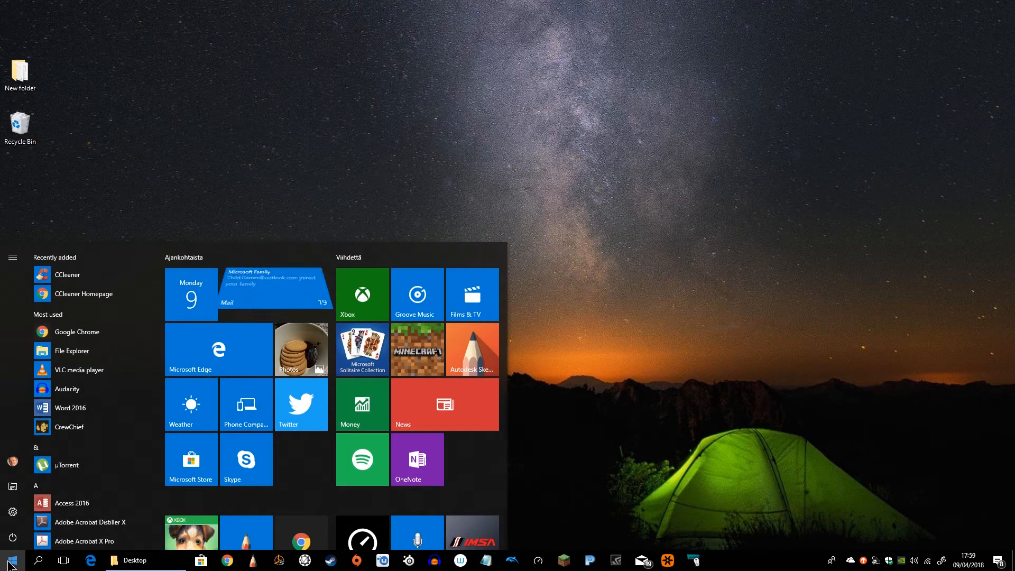
left_click(13, 513)
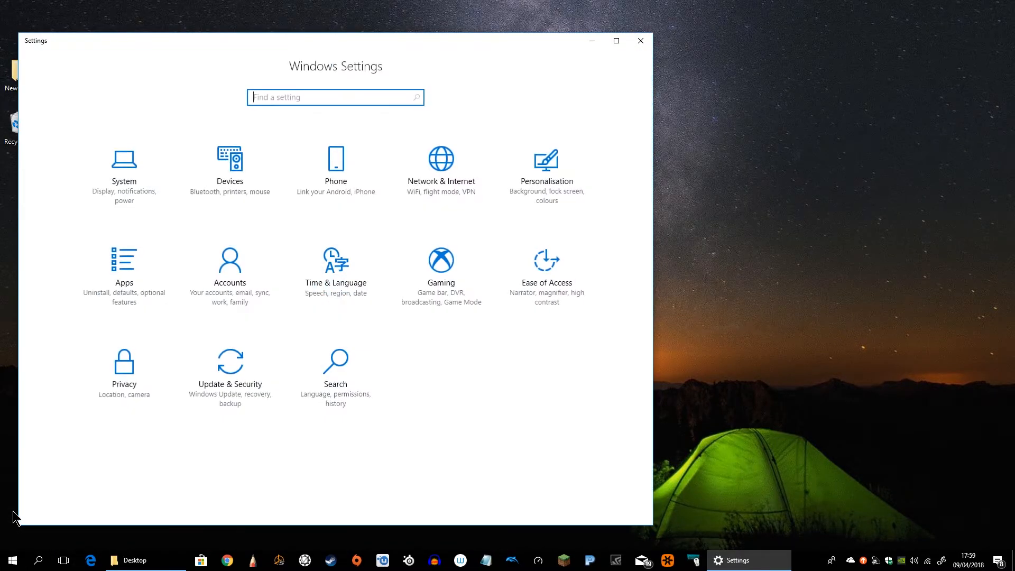
left_click(221, 284)
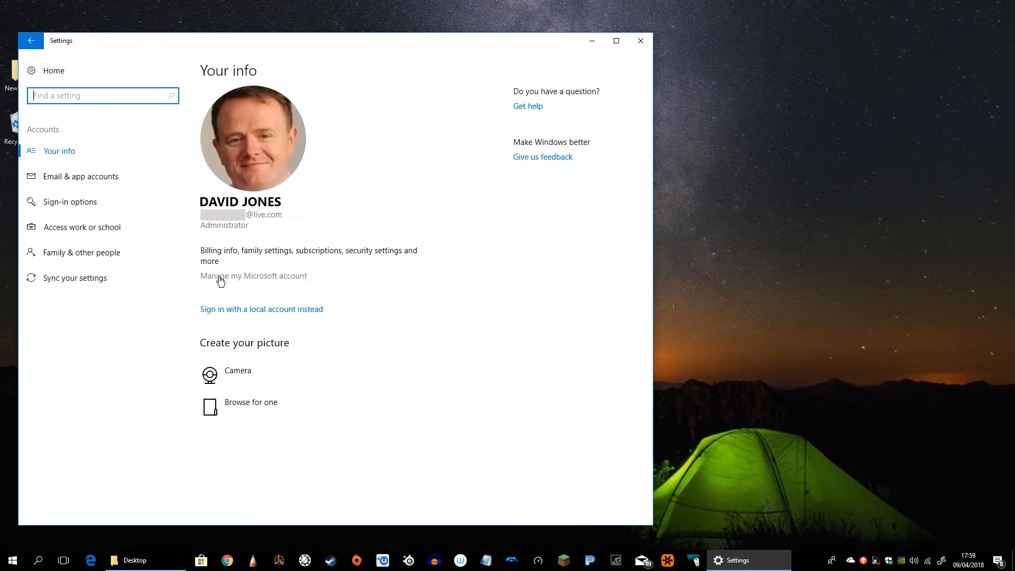
left_click(82, 255)
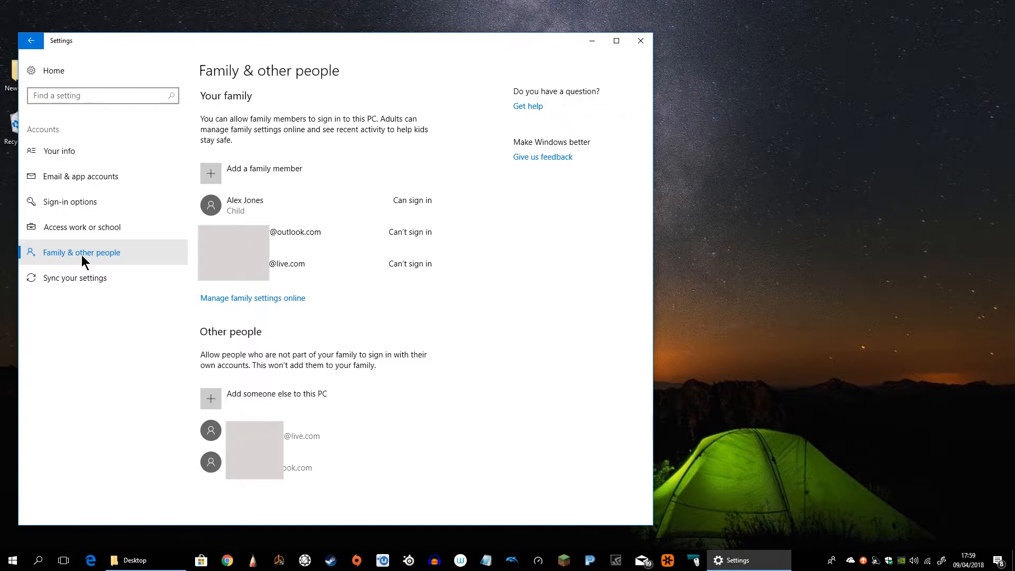
- Begin adding a child family member who has no email address
left_click(211, 176)
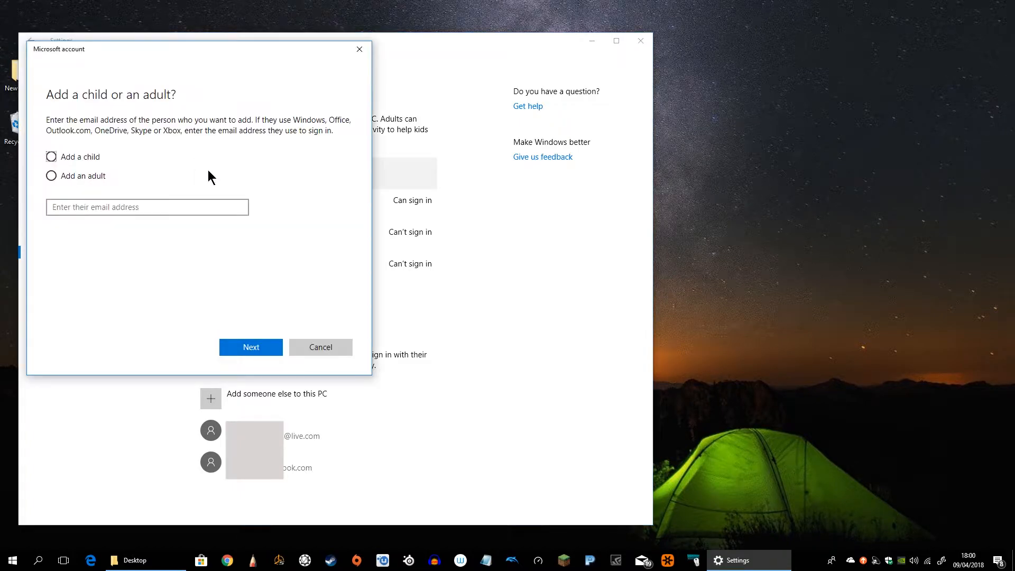
left_click(51, 157)
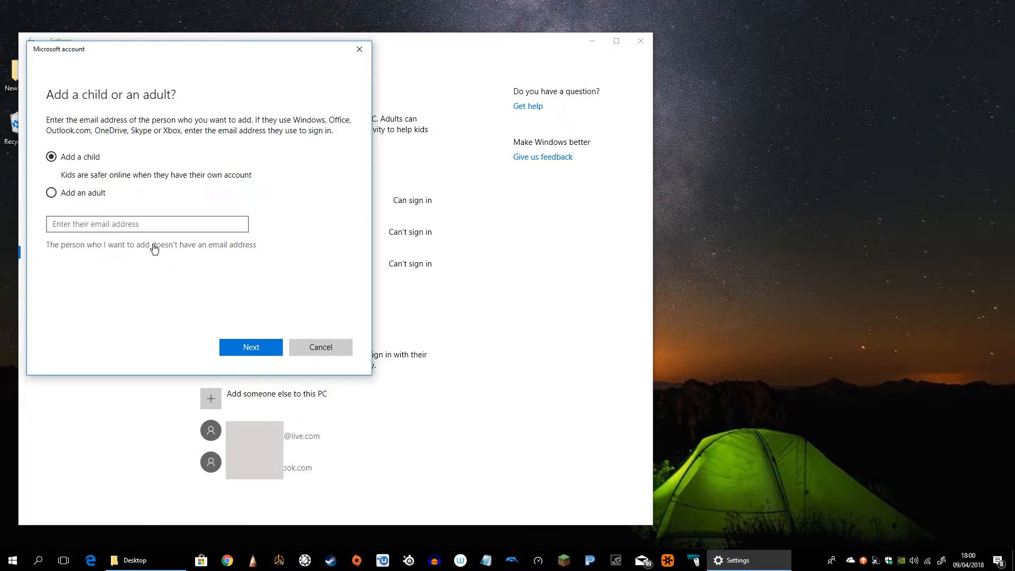
left_click(154, 246)
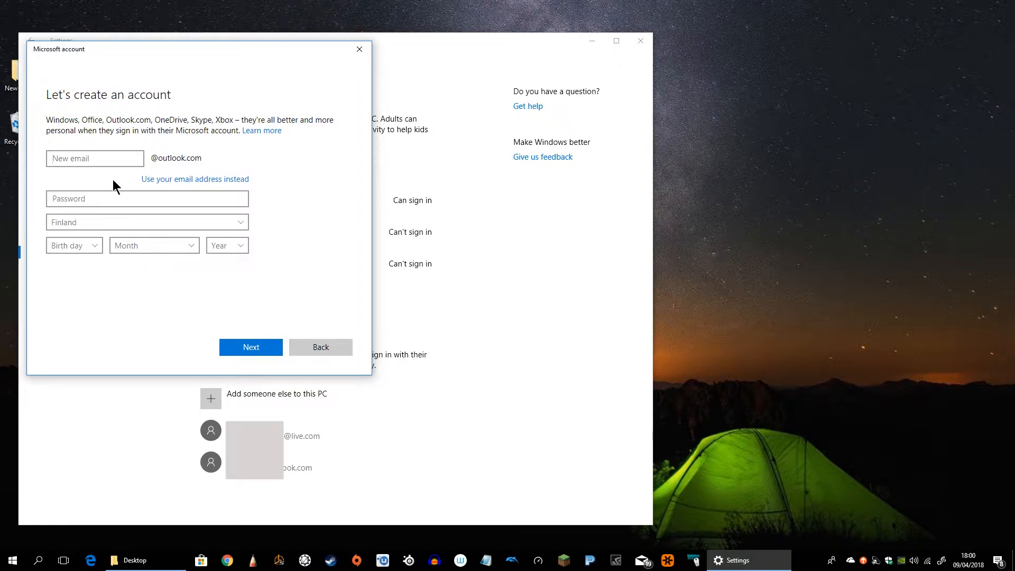
- Enter the child's new outlook.com email address
left_click(104, 200)
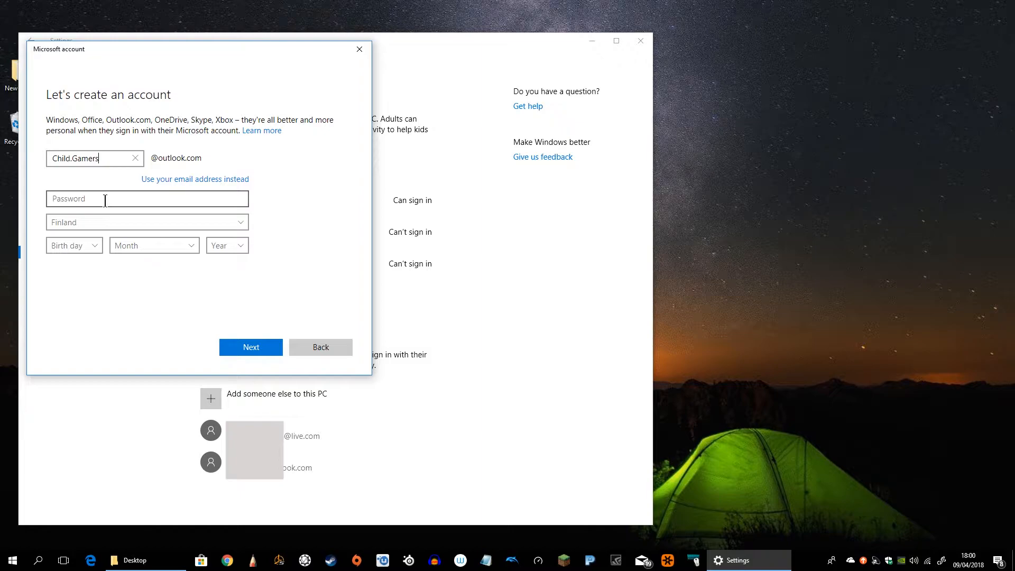
left_click(105, 200)
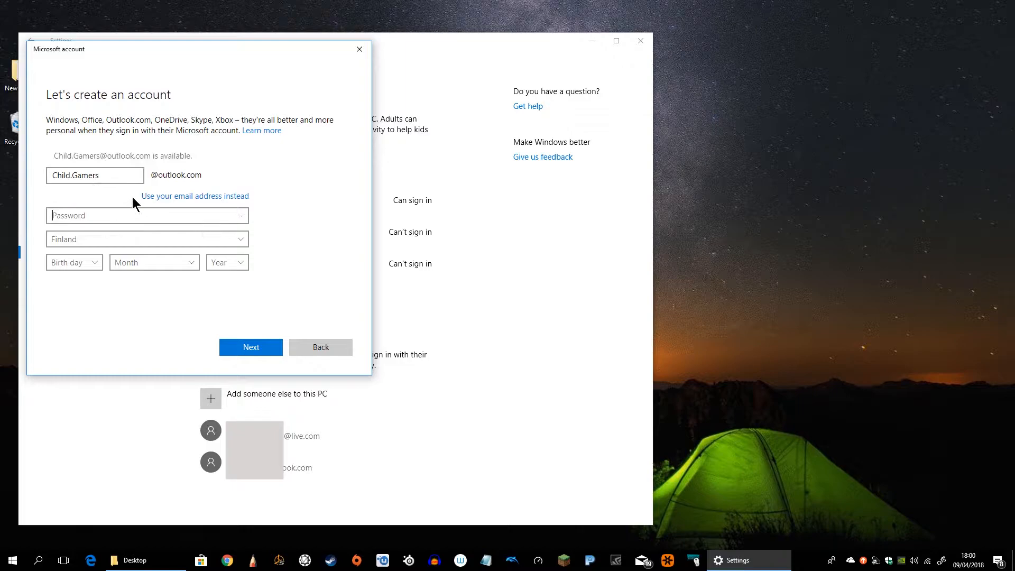
left_click(161, 197)
left_click(153, 159)
key("ctrl+v")
left_click_drag(164, 159, 118, 160)
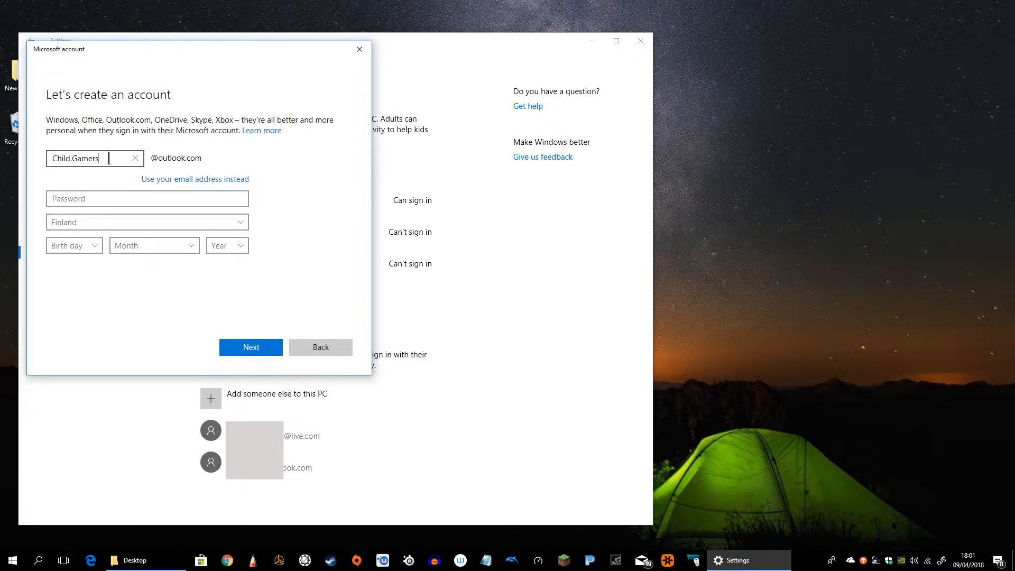
- Fill in the account password, keep Finland as the country, and submit the details
left_click(87, 201)
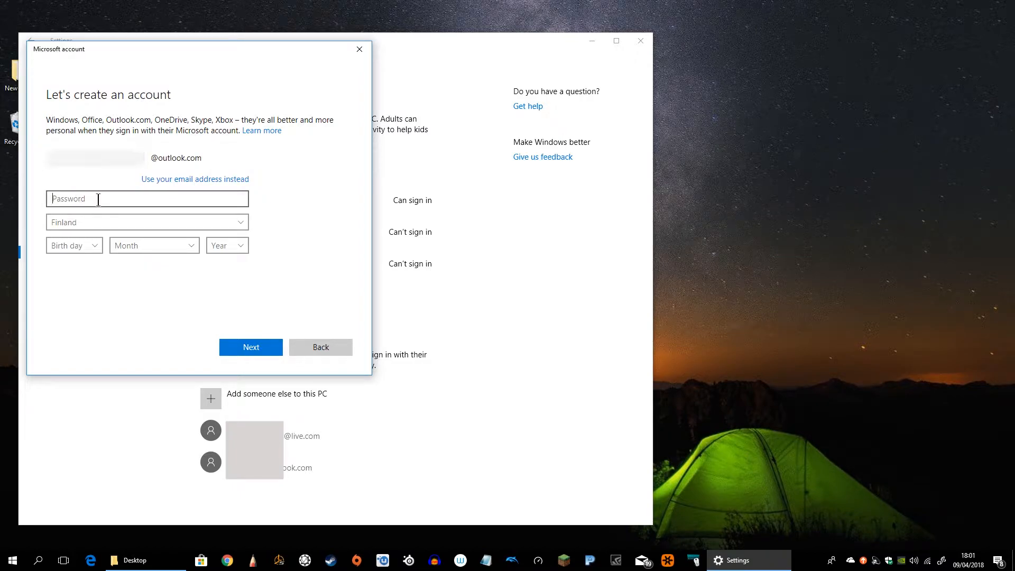
left_click(87, 214)
key("ctrl+v")
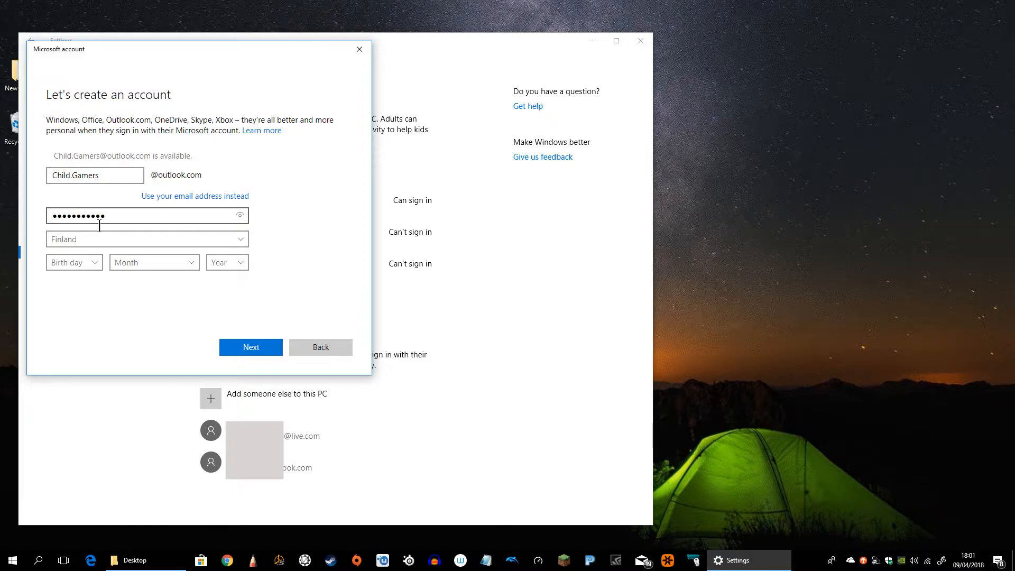
left_click(233, 239)
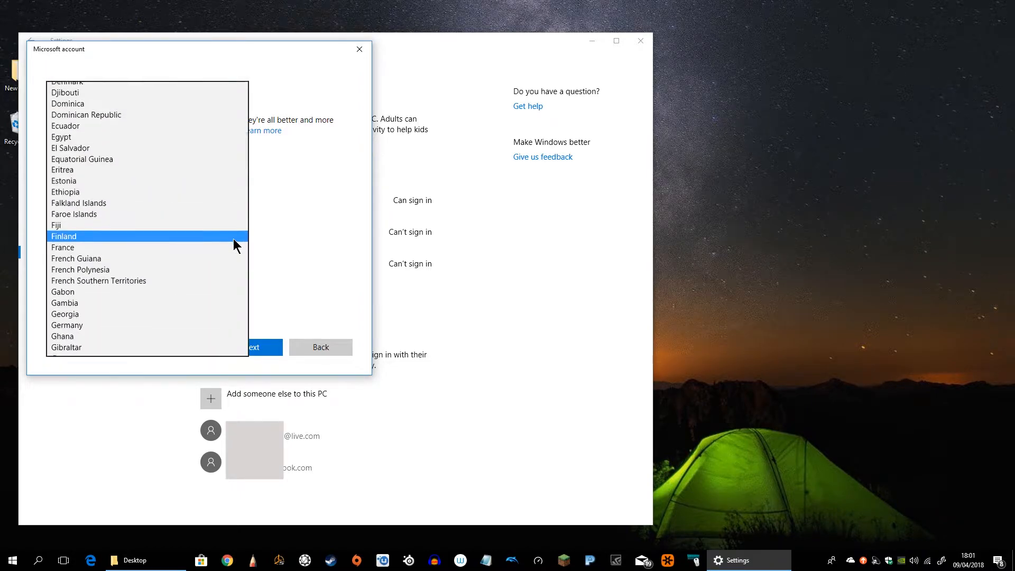
left_click(235, 243)
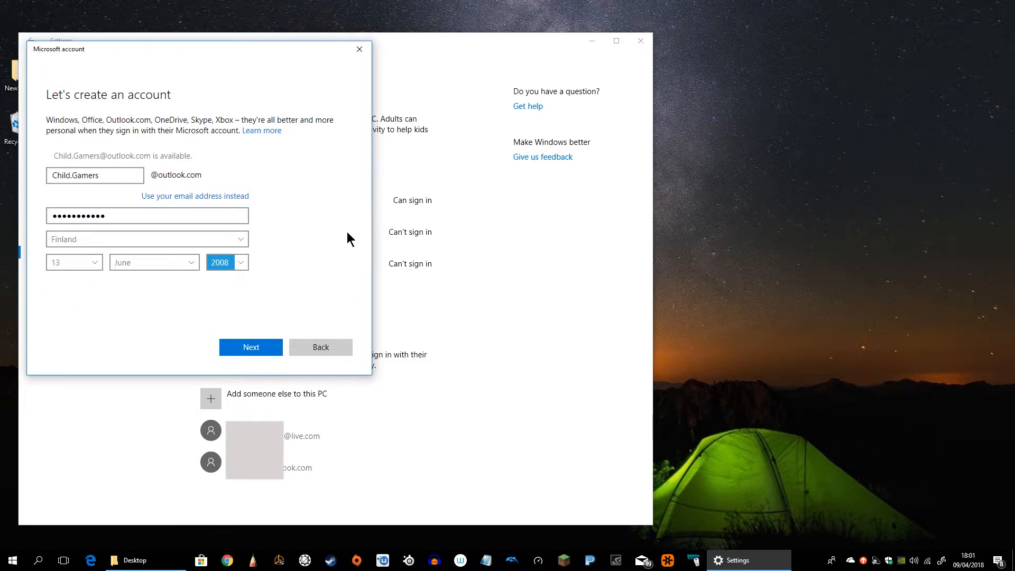
left_click(256, 348)
left_click(172, 193)
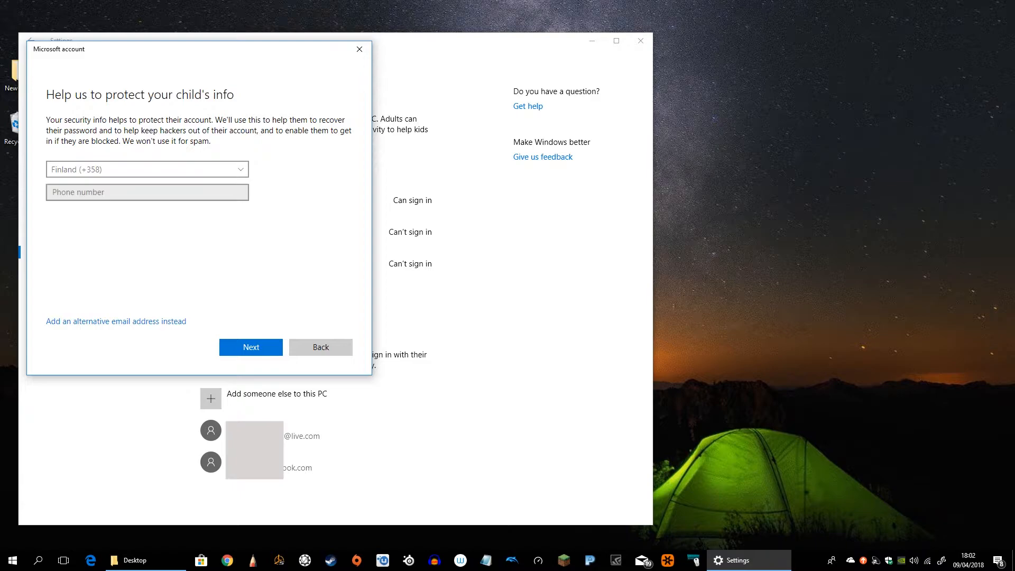
- Skip the security info, turn off 'Enhance their online experiences', and create the child account
left_click(165, 322)
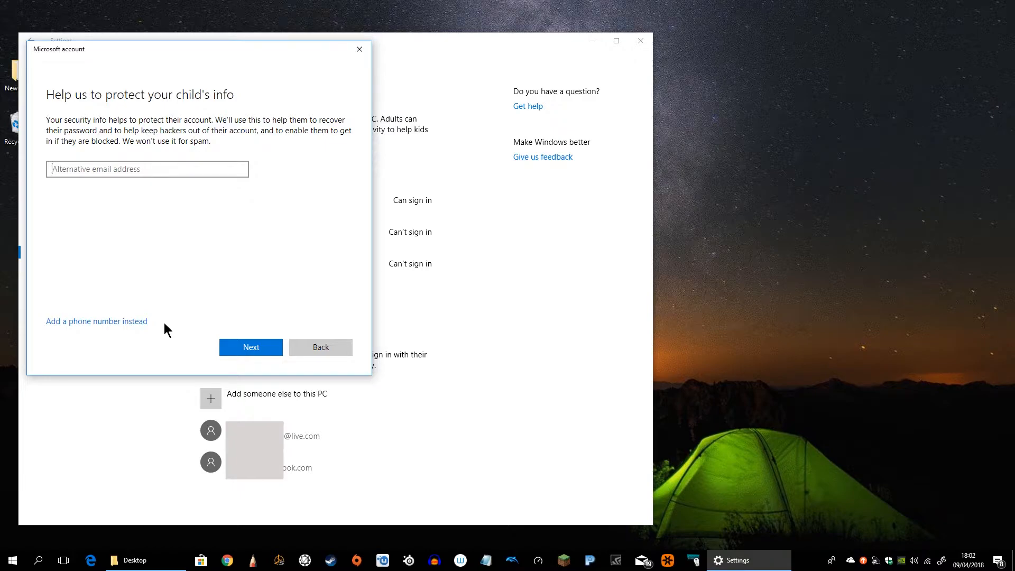
left_click(127, 322)
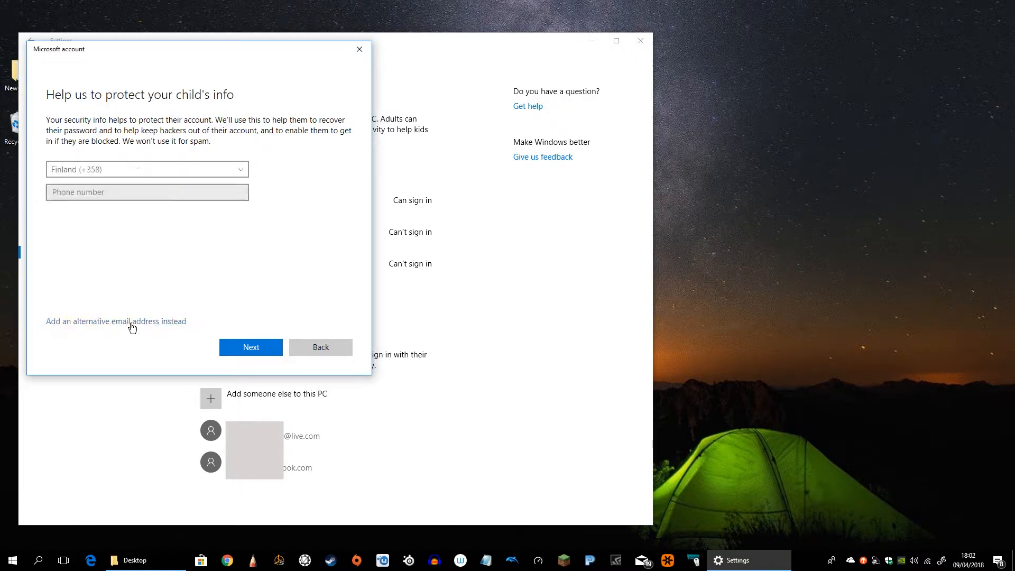
left_click(252, 349)
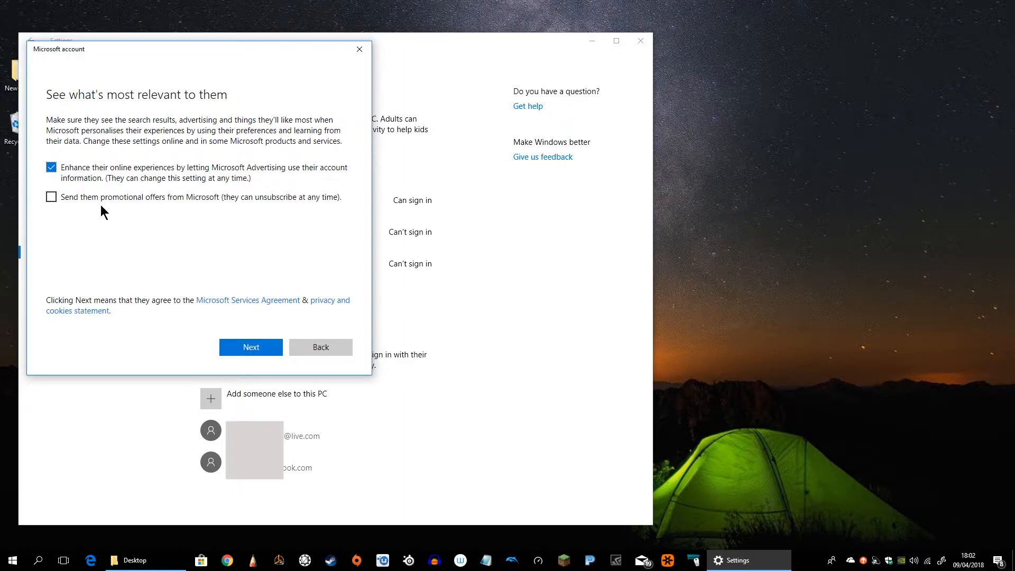
left_click(52, 168)
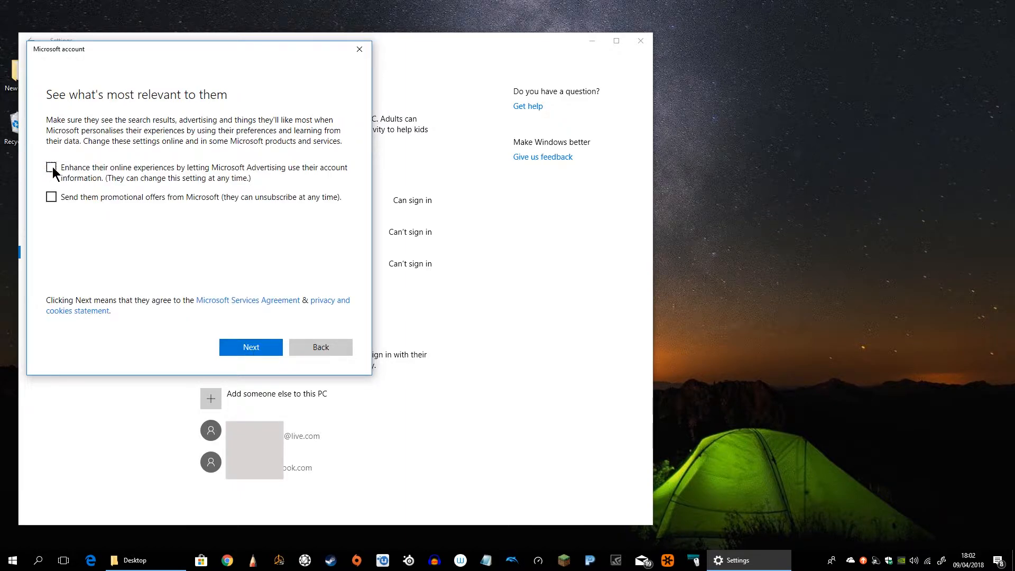
left_click(259, 350)
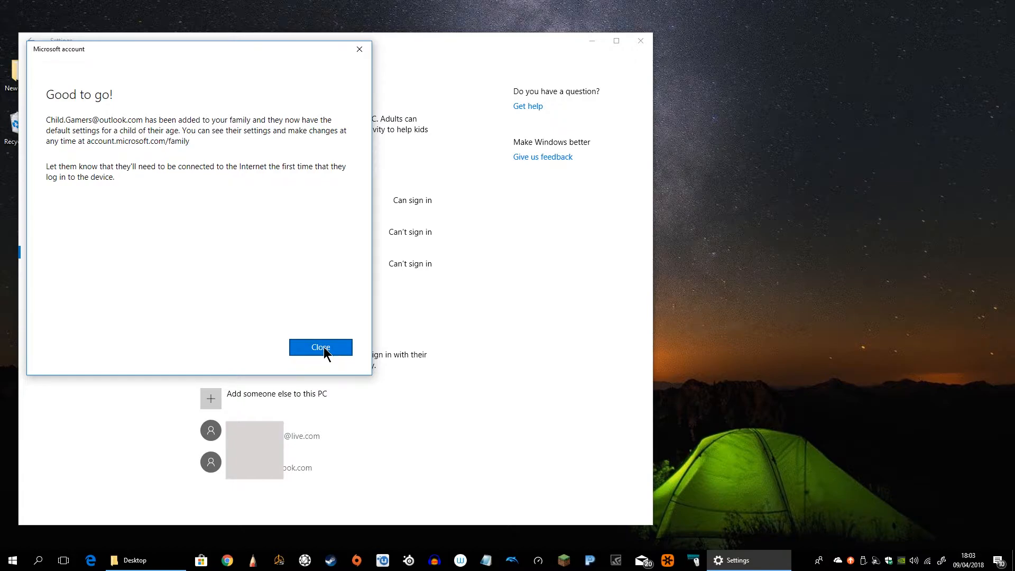
left_click(324, 348)
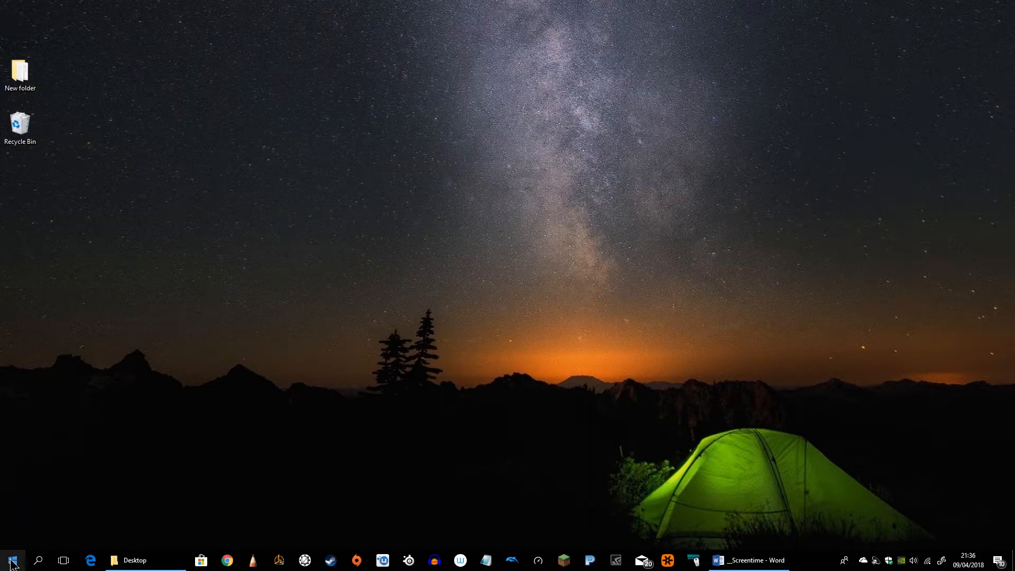
- Switch user from the Start menu to the new child account
left_click(12, 563)
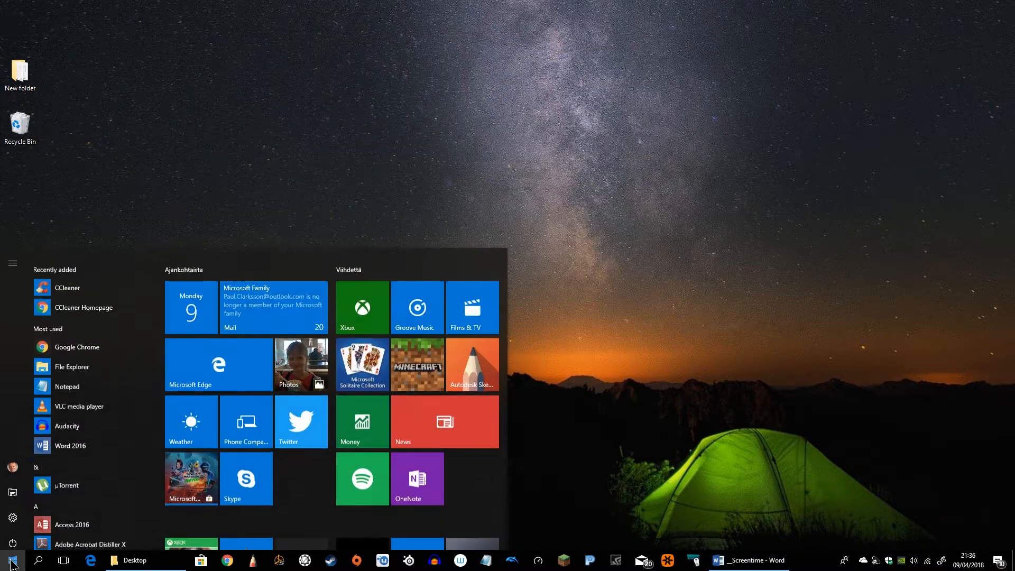
left_click(13, 463)
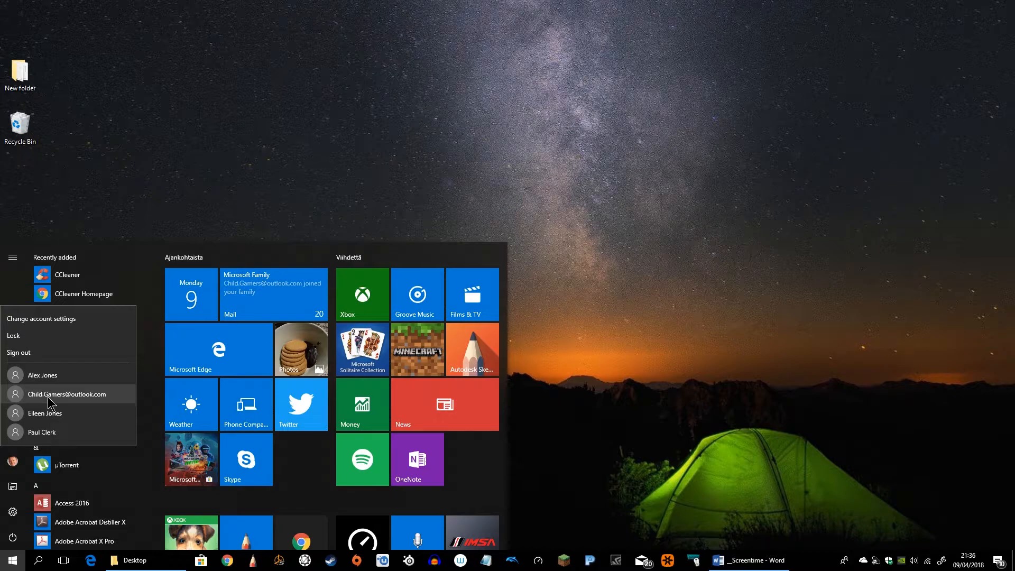
left_click(611, 455)
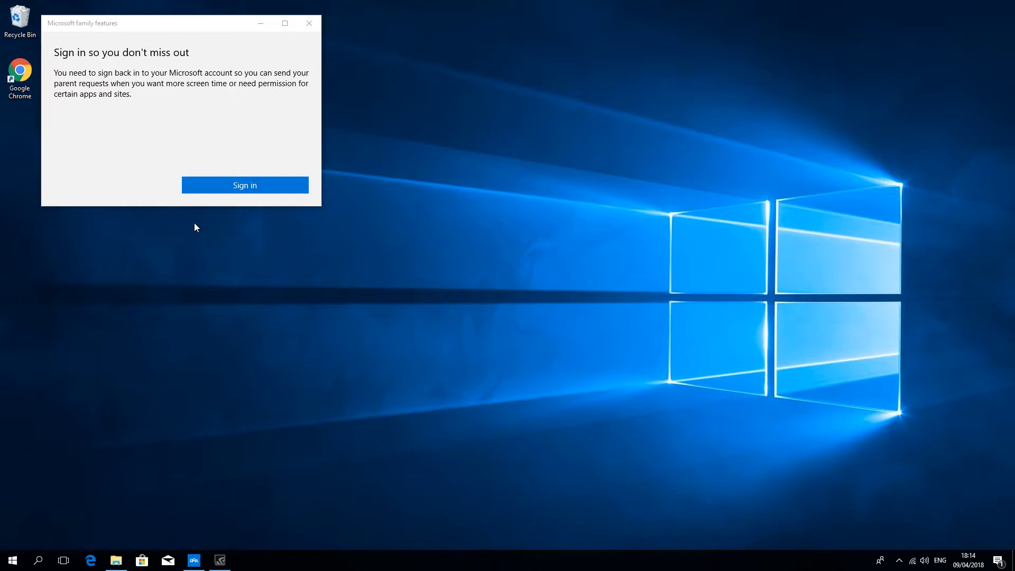
- Sign in with the child's and parent's passwords and verify with the authenticator code
left_click(225, 184)
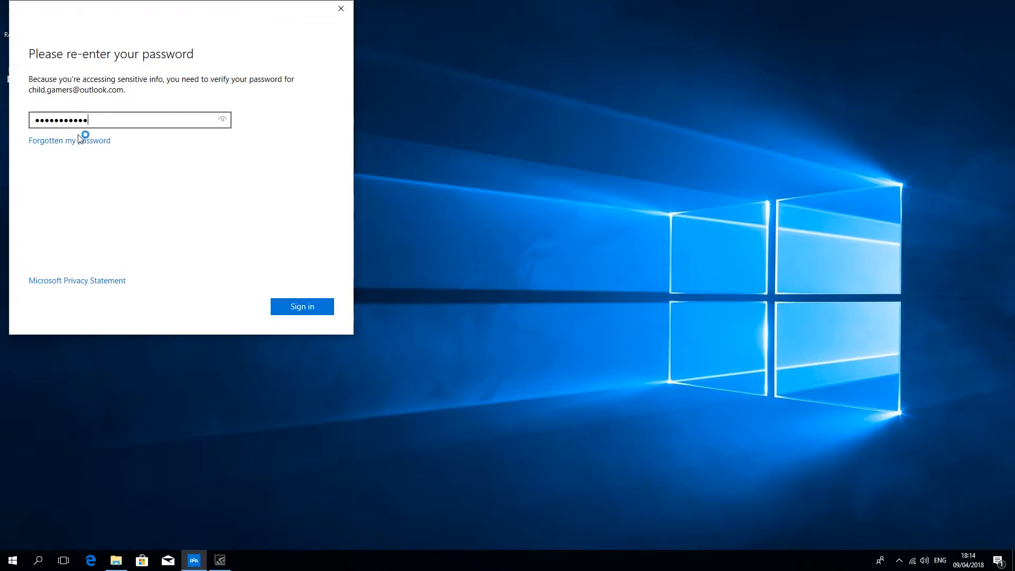
left_click(309, 308)
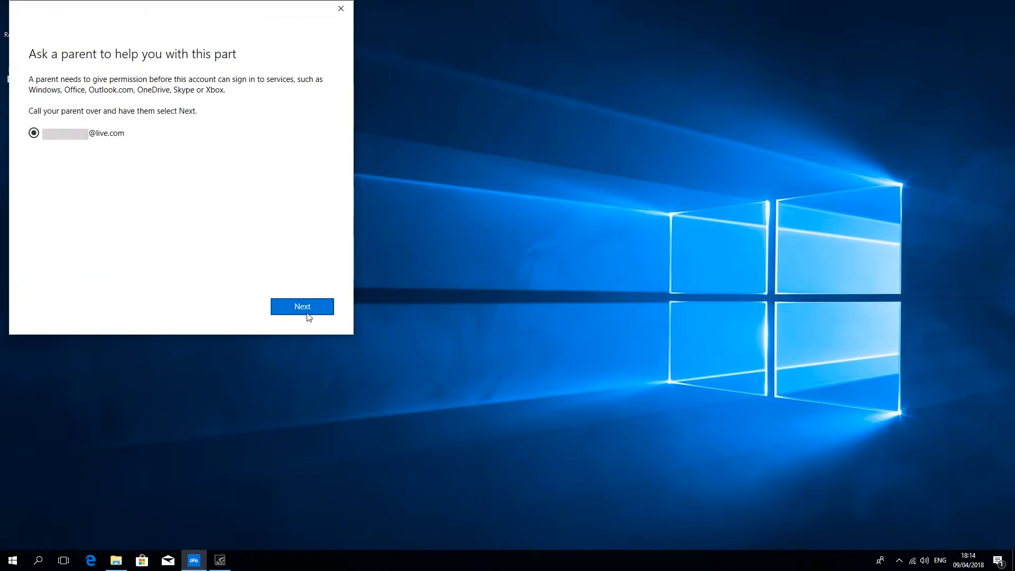
left_click(310, 312)
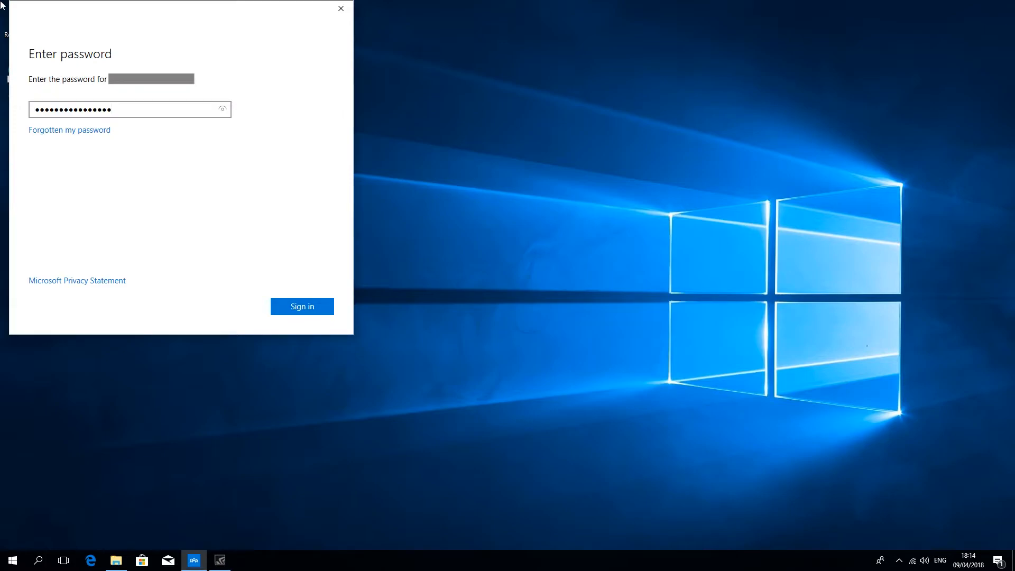
left_click(327, 307)
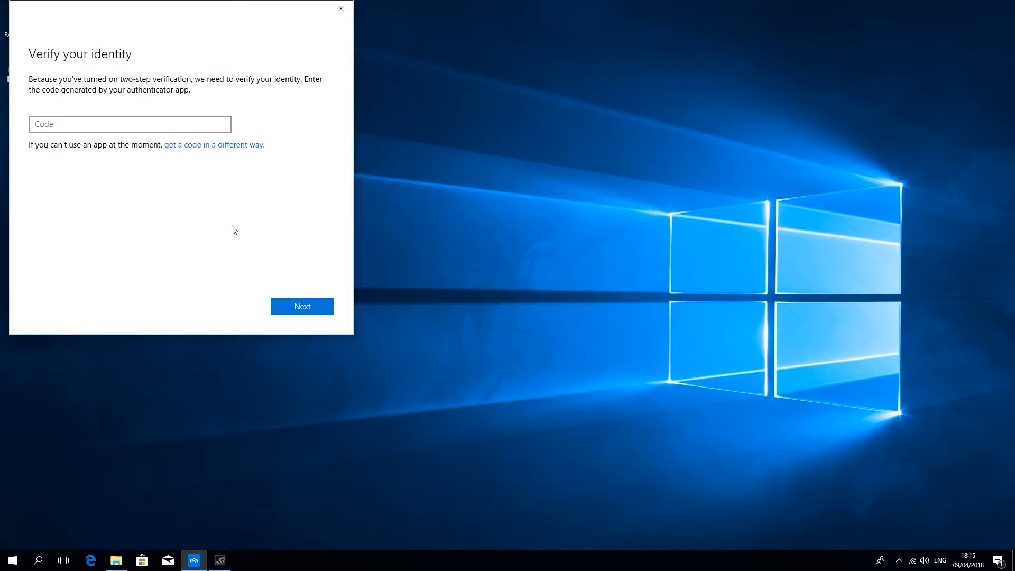
left_click(299, 312)
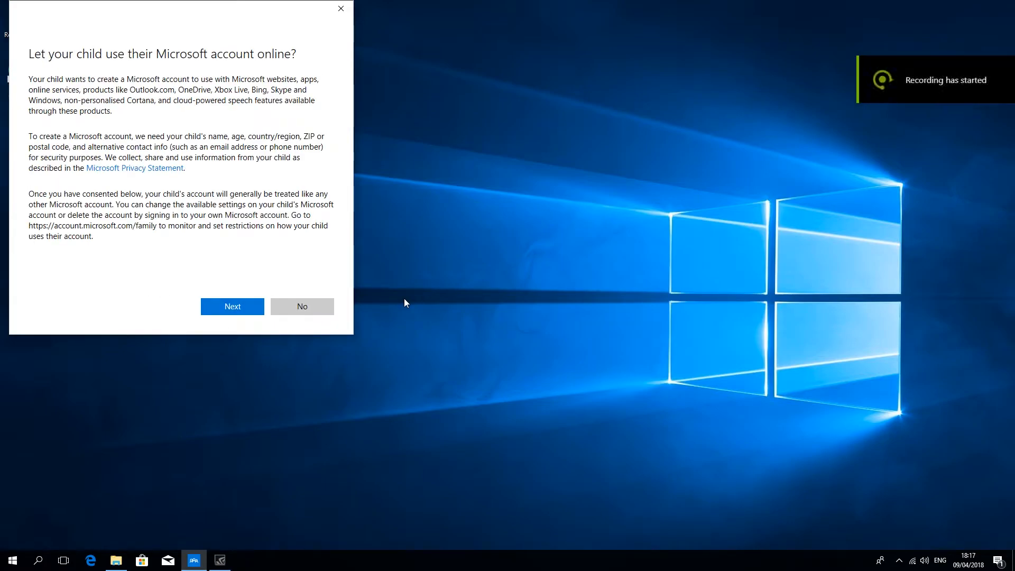
- Consent to the child using their Microsoft account, including third-party apps, and finish
left_click(249, 308)
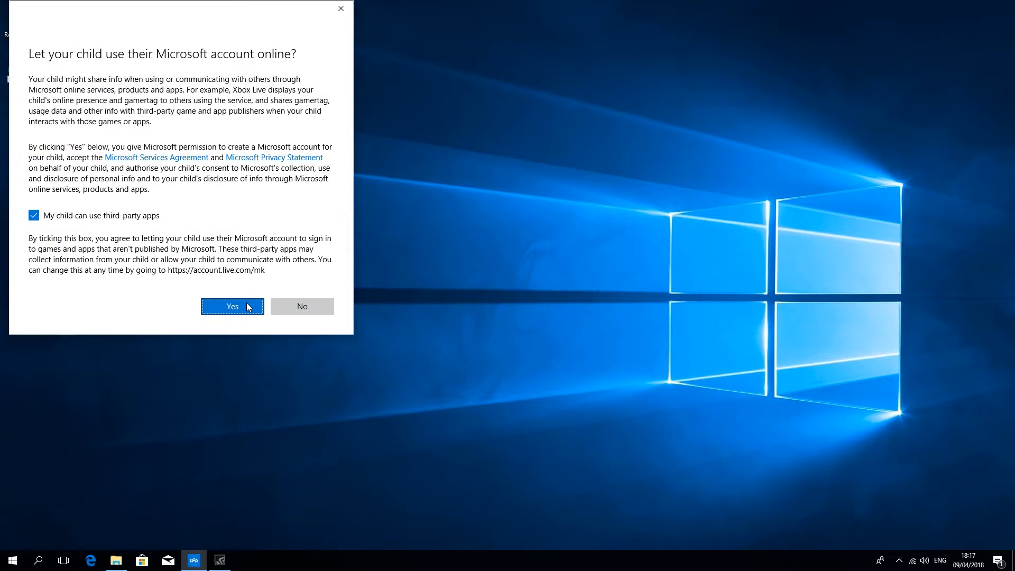
left_click(248, 308)
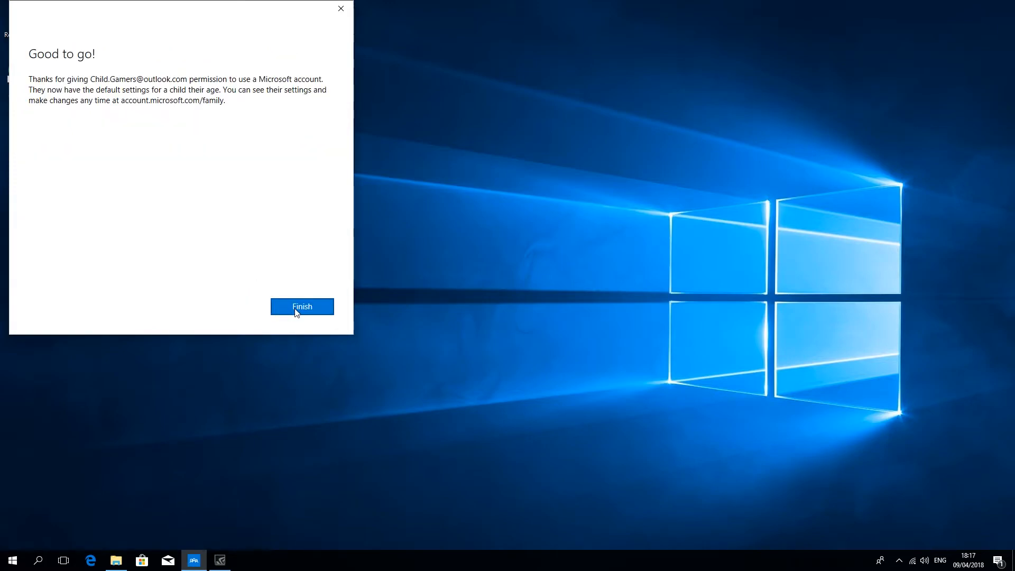
left_click(295, 310)
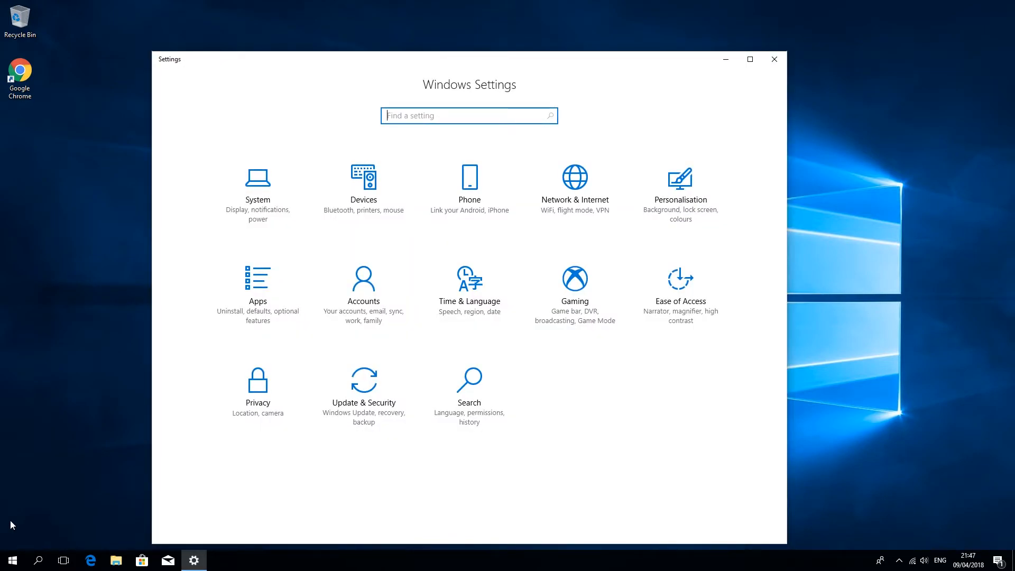
- Add a sign-in PIN under Accounts > Sign-in options after confirming the account password
left_click(364, 312)
left_click(245, 228)
left_click(358, 458)
key("ctrl+v")
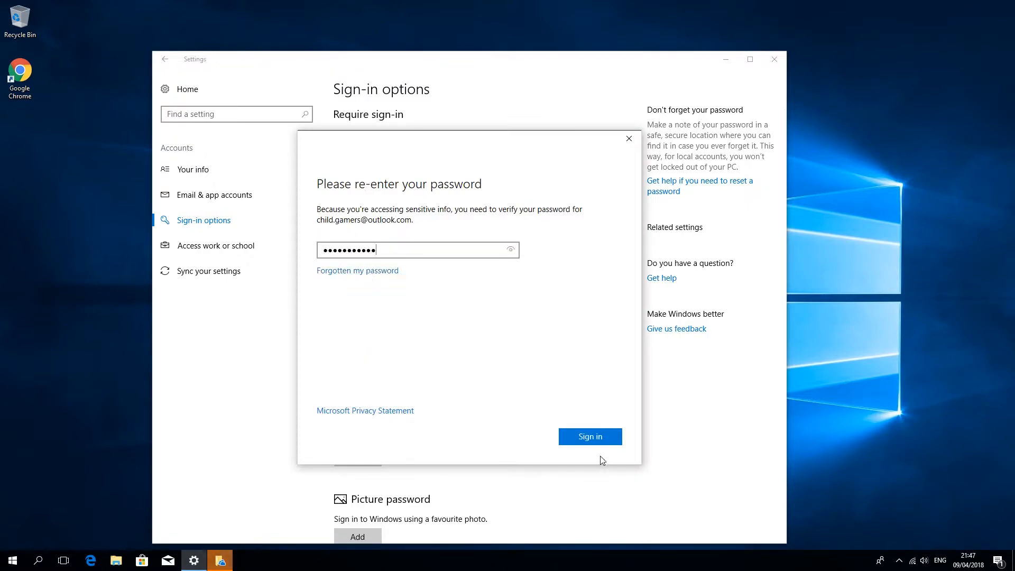
left_click(597, 439)
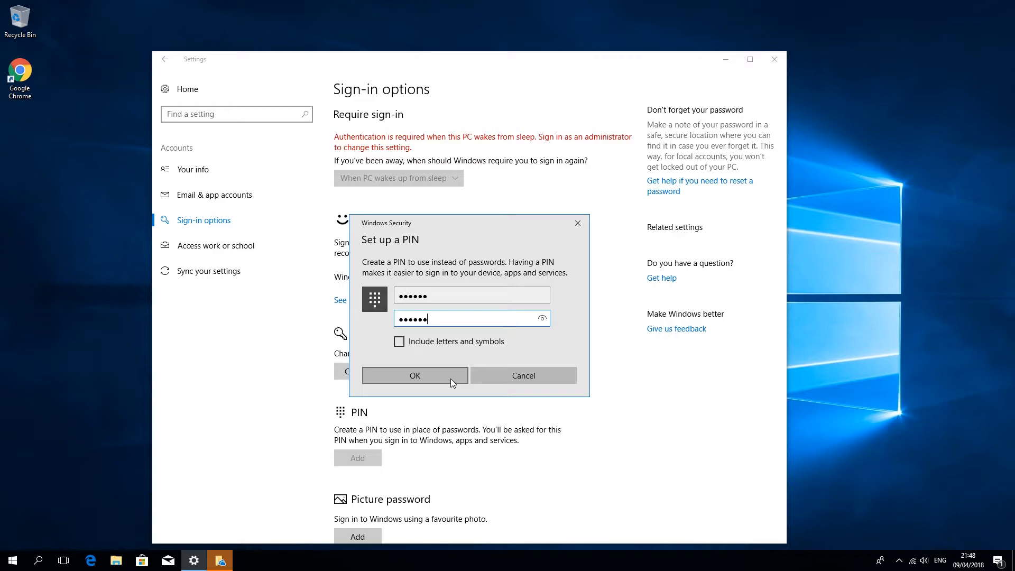
left_click(450, 378)
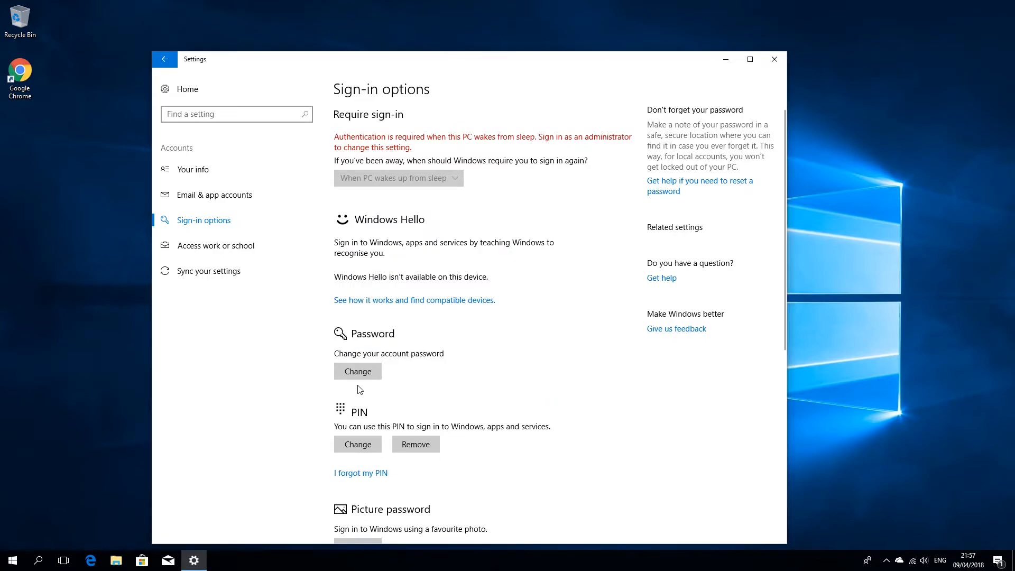
- Start a password change and choose 'I don't have any of these' for the security code
left_click(362, 376)
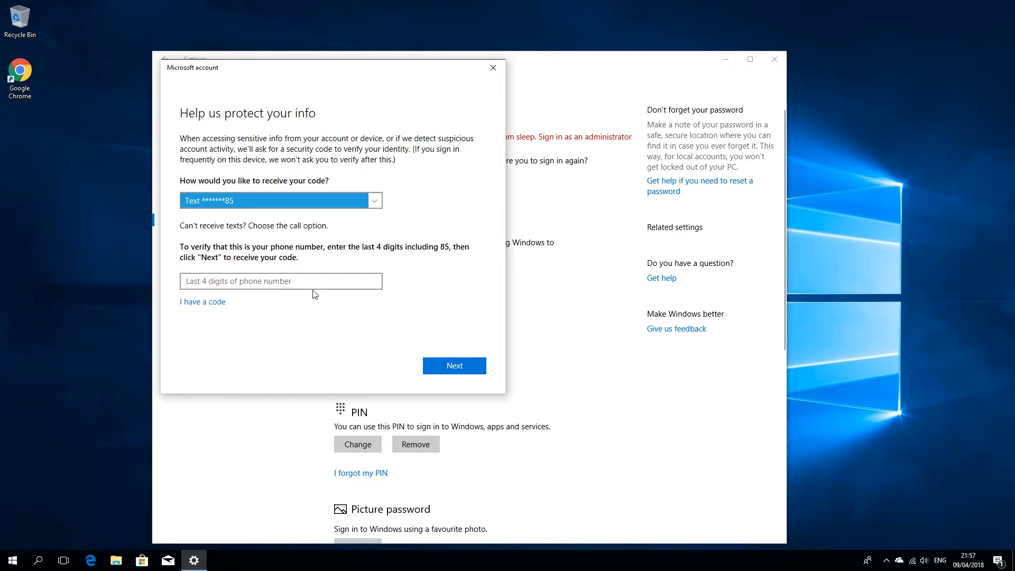
left_click(378, 204)
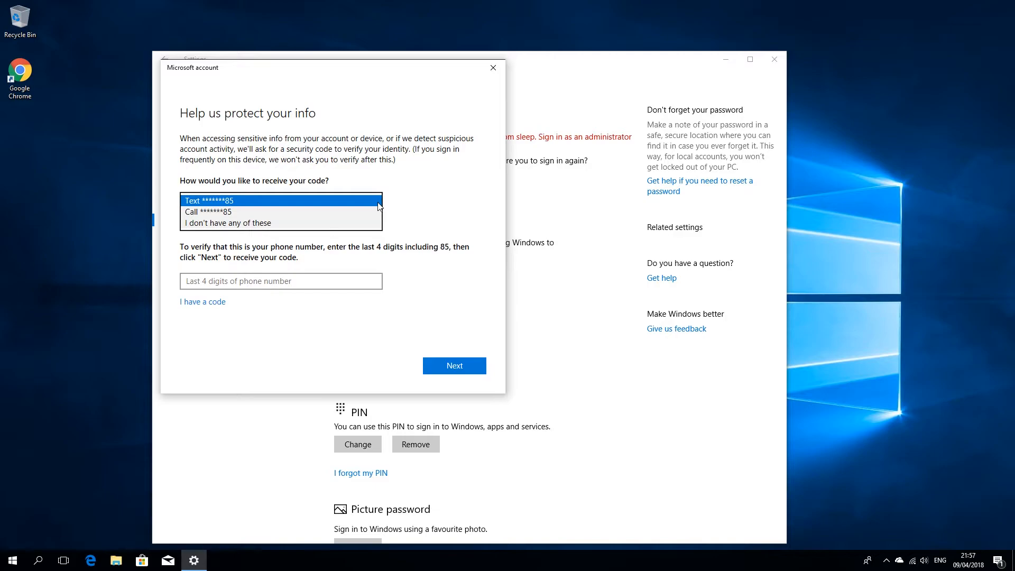
left_click(249, 222)
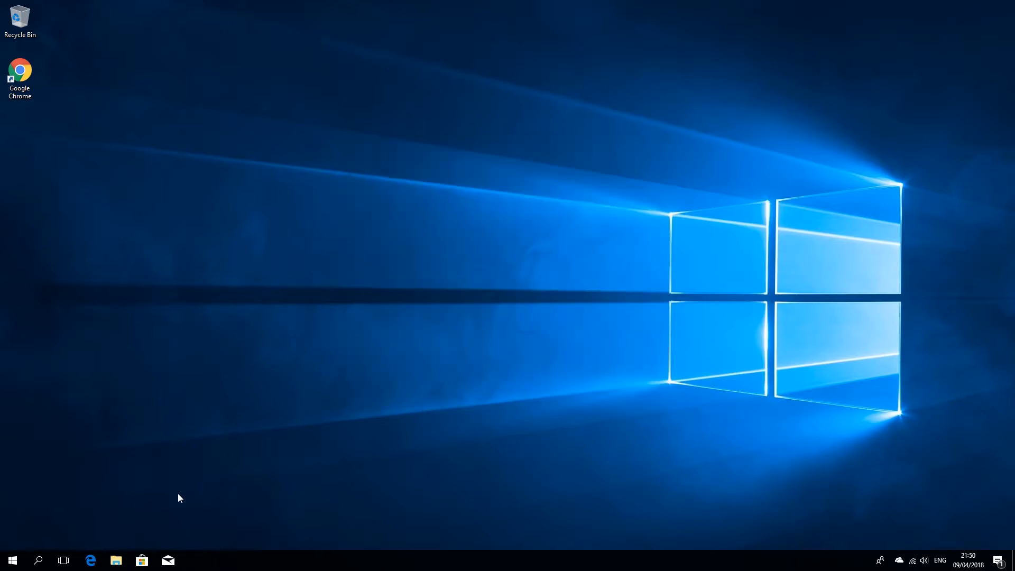
- Open File Explorer and go to the OneDrive folder
left_click(115, 560)
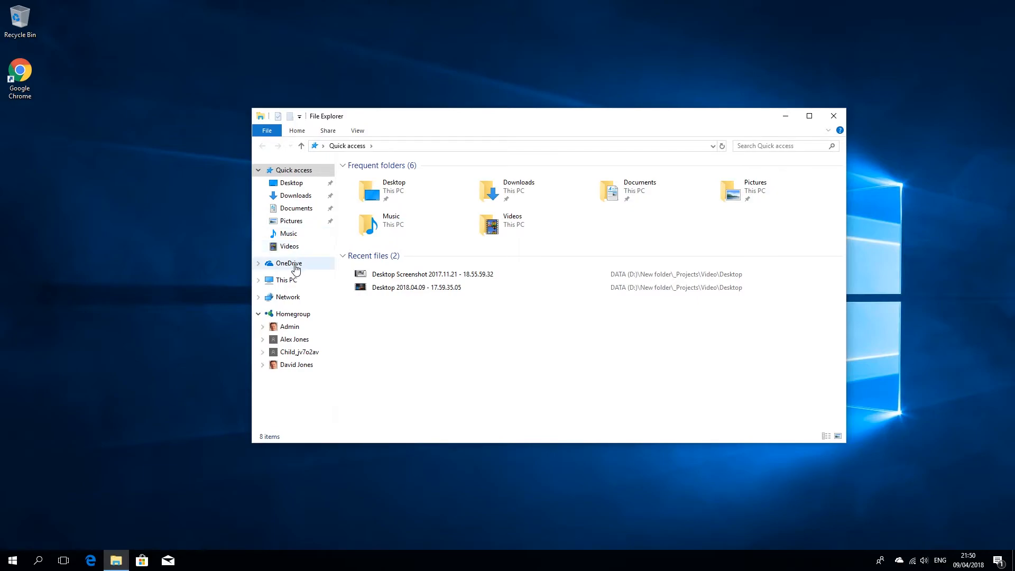
left_click(296, 267)
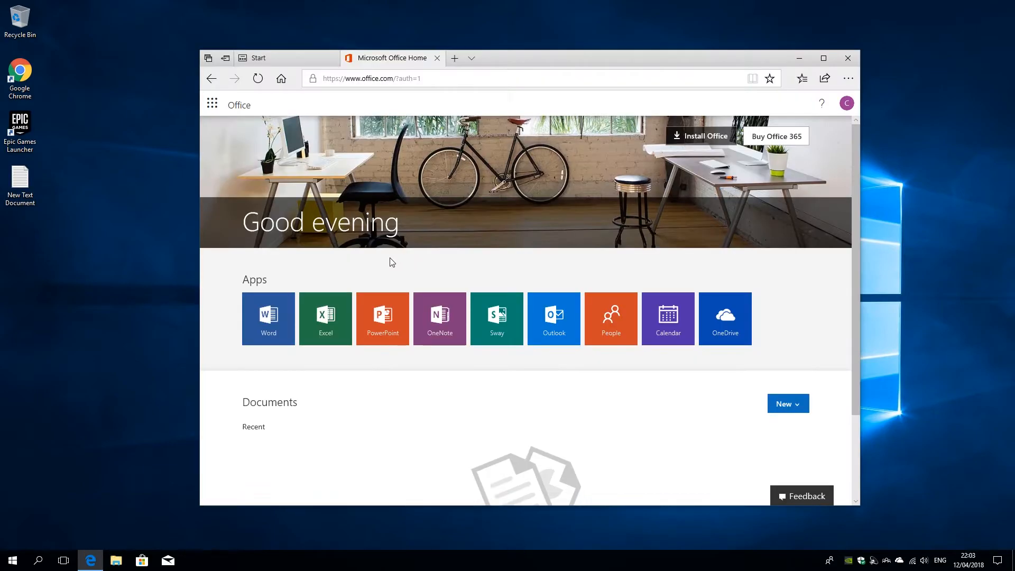
- Create a new blank Word Online document containing the text 'school document'
left_click(271, 314)
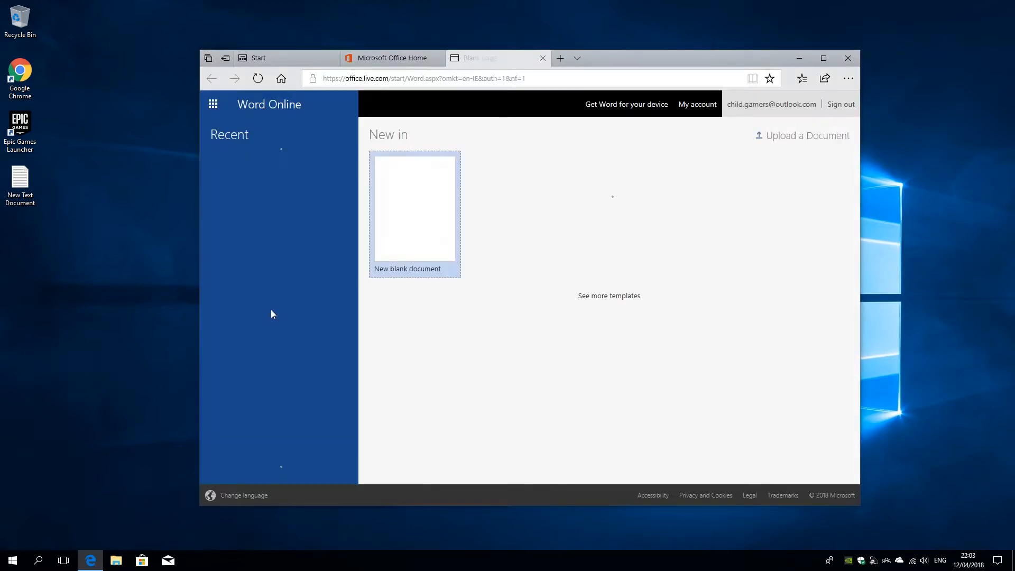
left_click(421, 240)
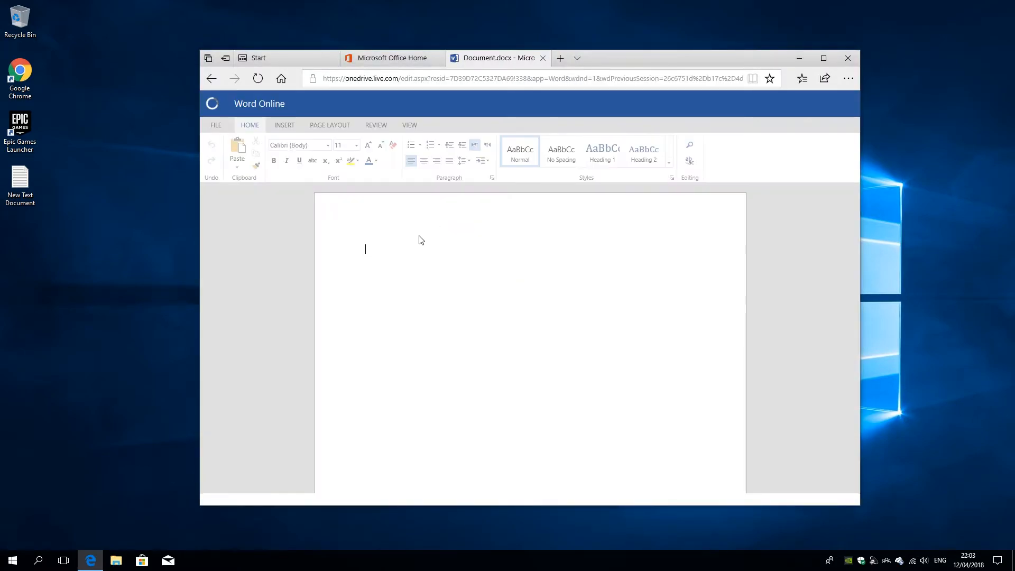
type("s")
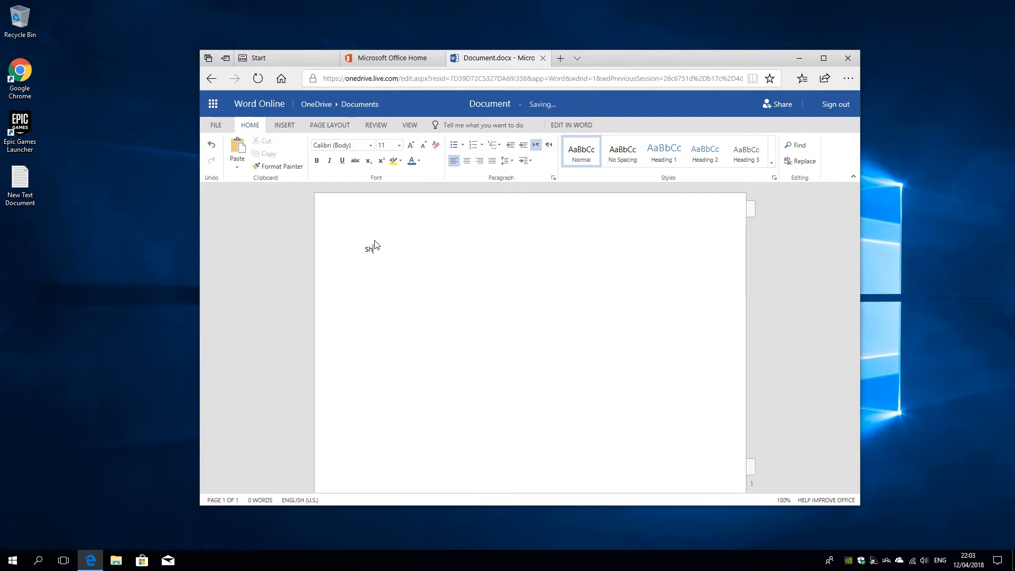
type("chool ")
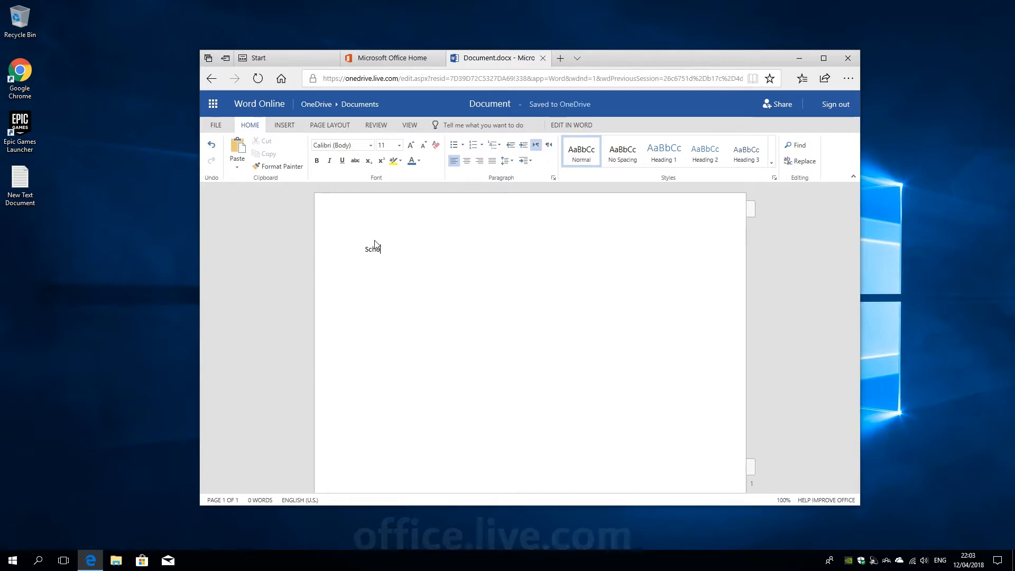
type("document")
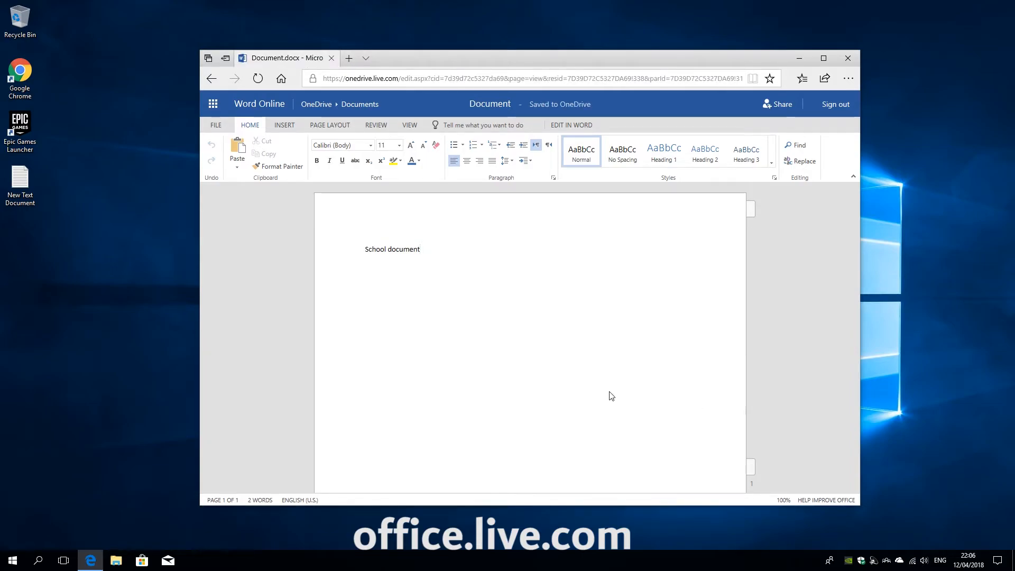
key("super+e")
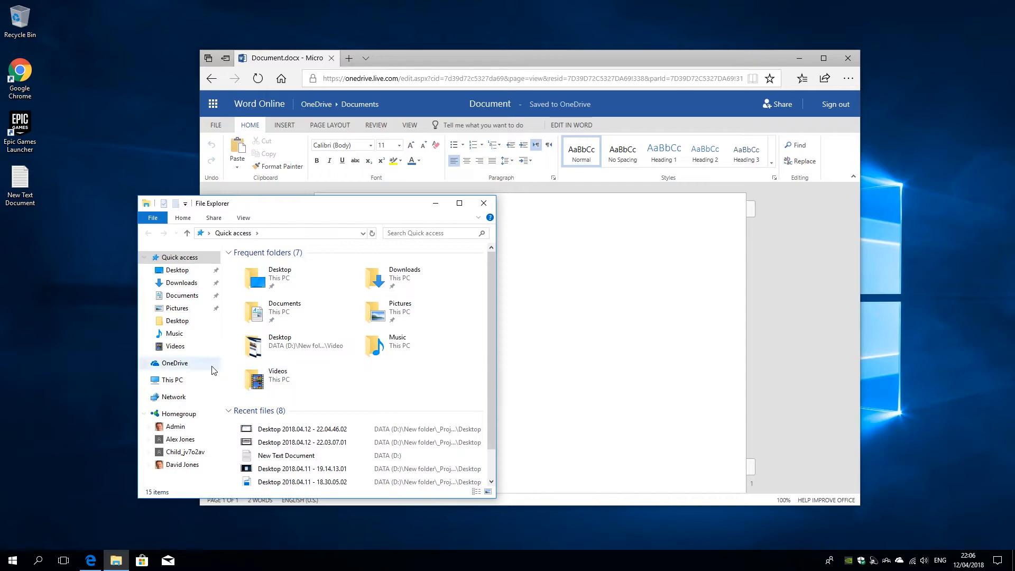
- Open the Documents folder under OneDrive in File Explorer
left_click(202, 367)
double_click(257, 268)
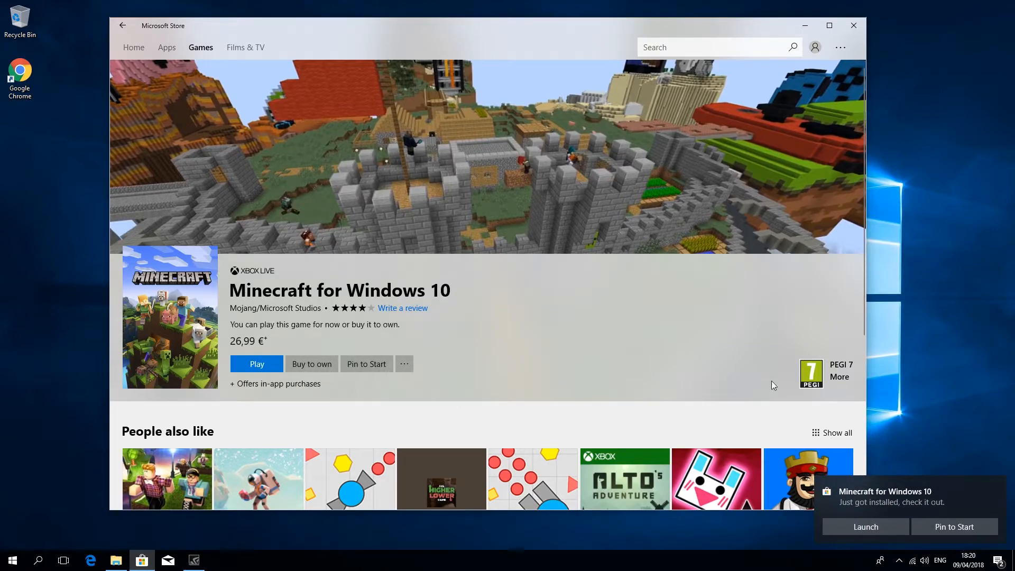
- Pin Minecraft for Windows 10 to Start and launch it from its new Start tile
left_click(944, 528)
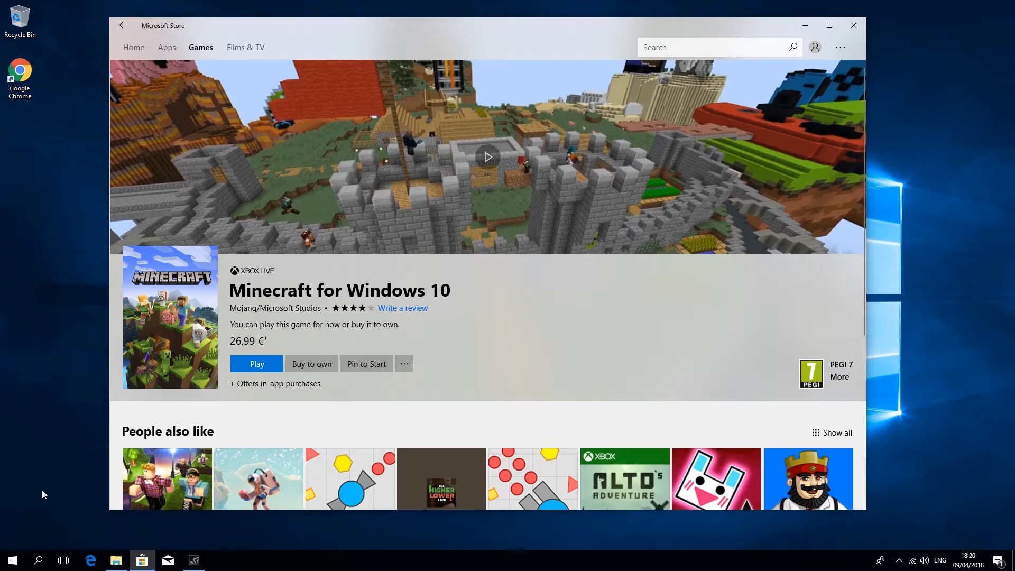
left_click(19, 564)
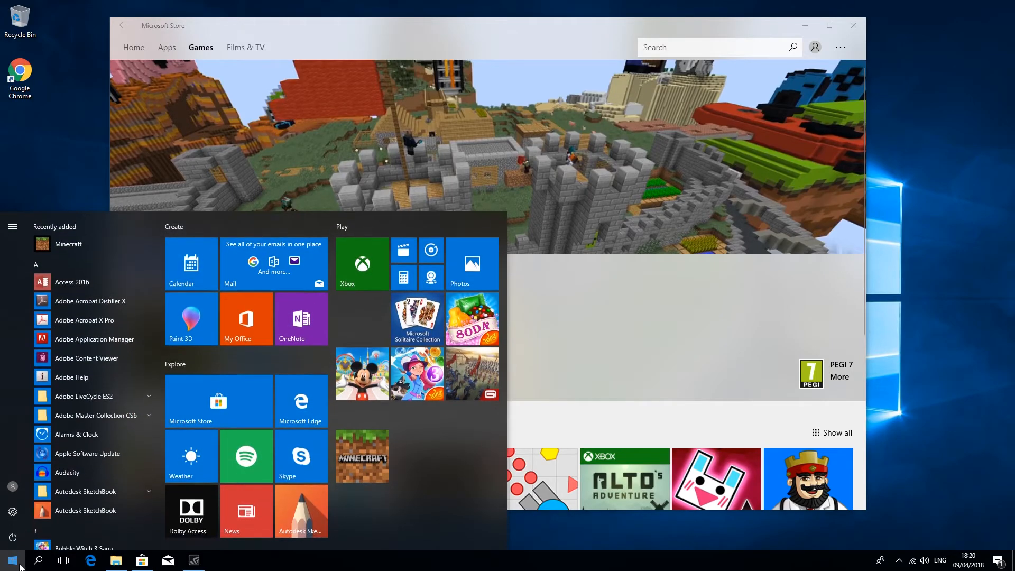
left_click(366, 456)
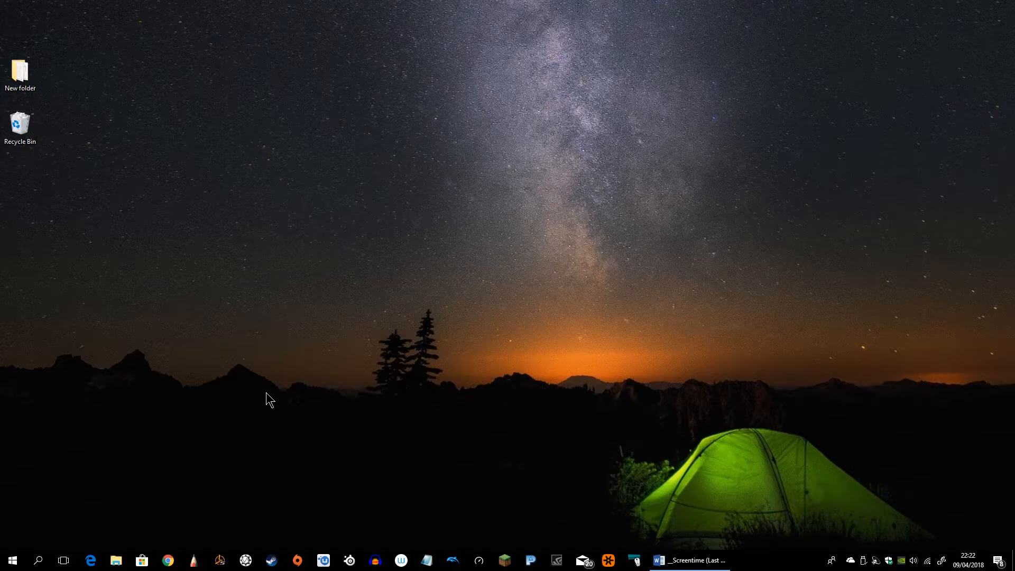
- Go to Settings > Accounts > Family & other people and open 'Manage family settings online'
left_click(13, 561)
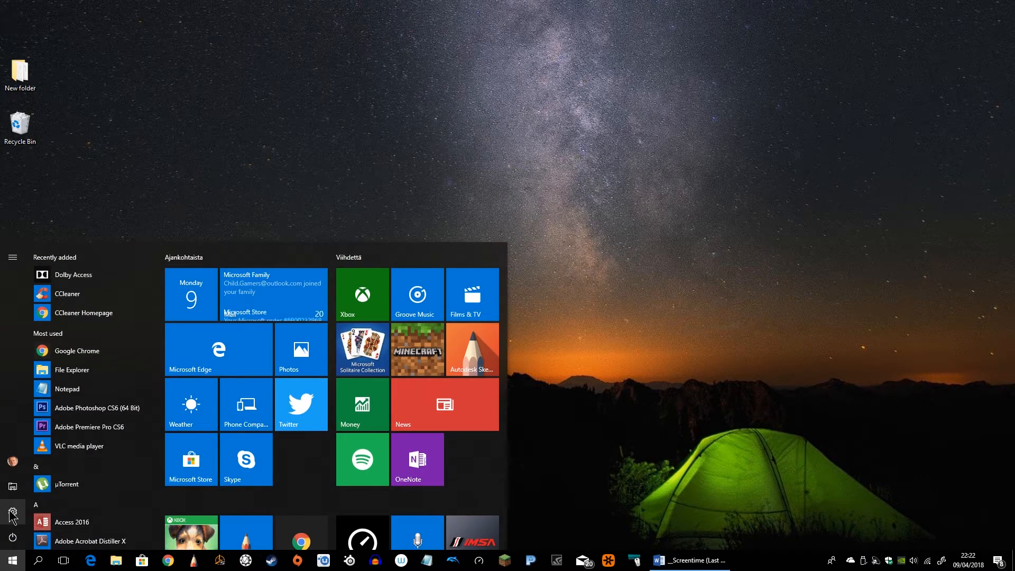
left_click(11, 513)
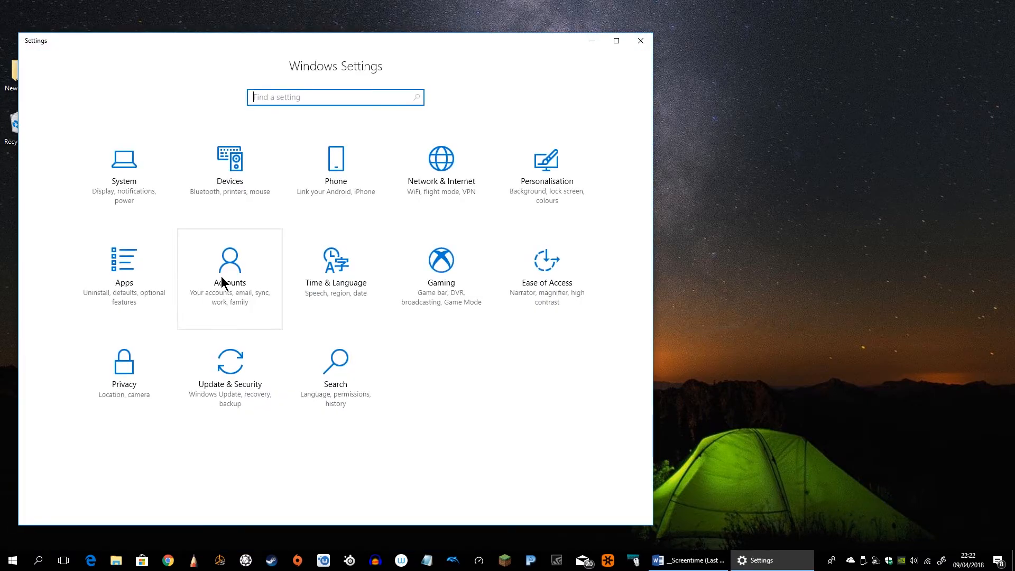
left_click(222, 276)
left_click(104, 255)
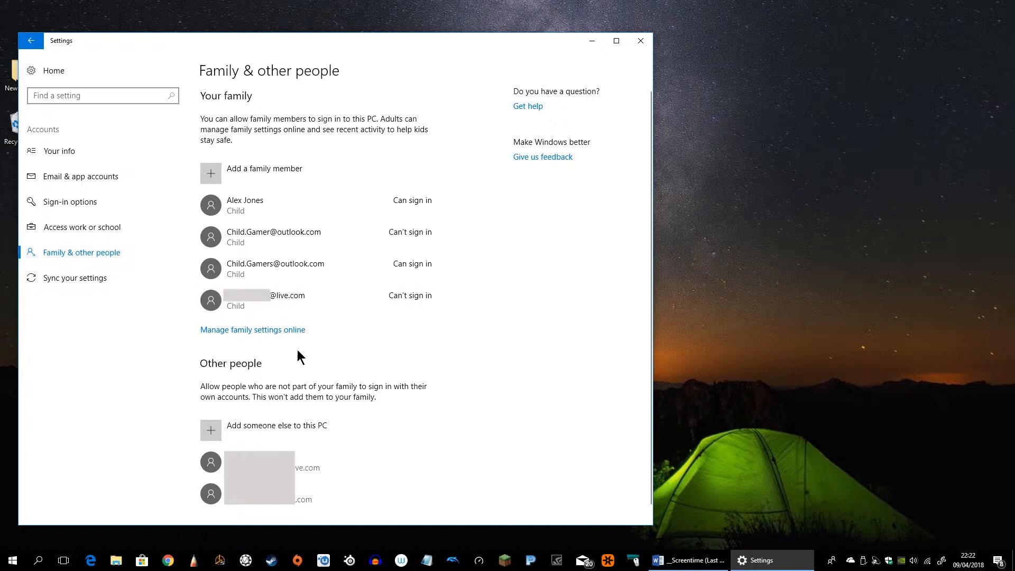
left_click(284, 331)
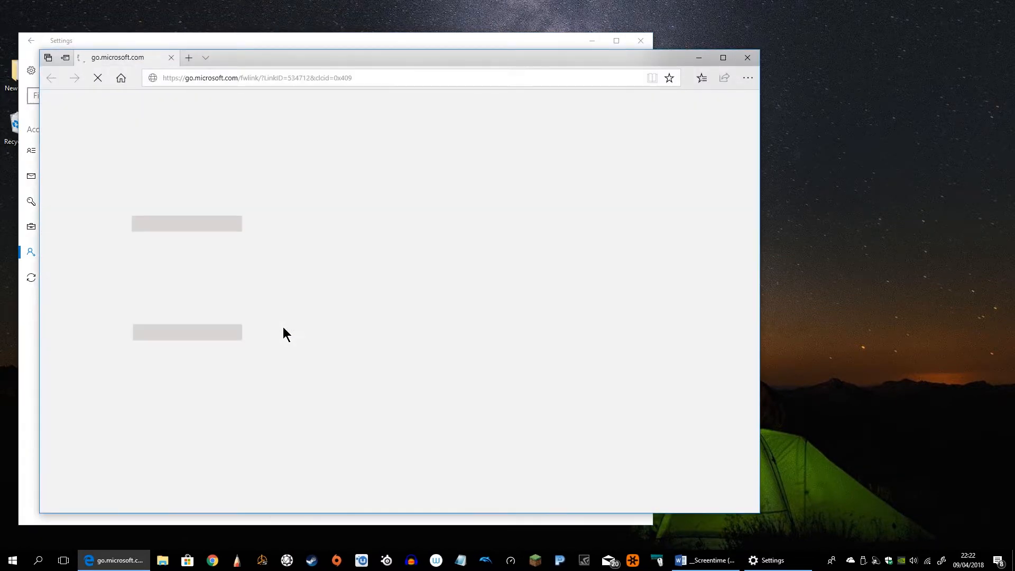
- On the Your family page, view the child's connected PC under See devices, then close the list
scroll(163, 240, "down", 7)
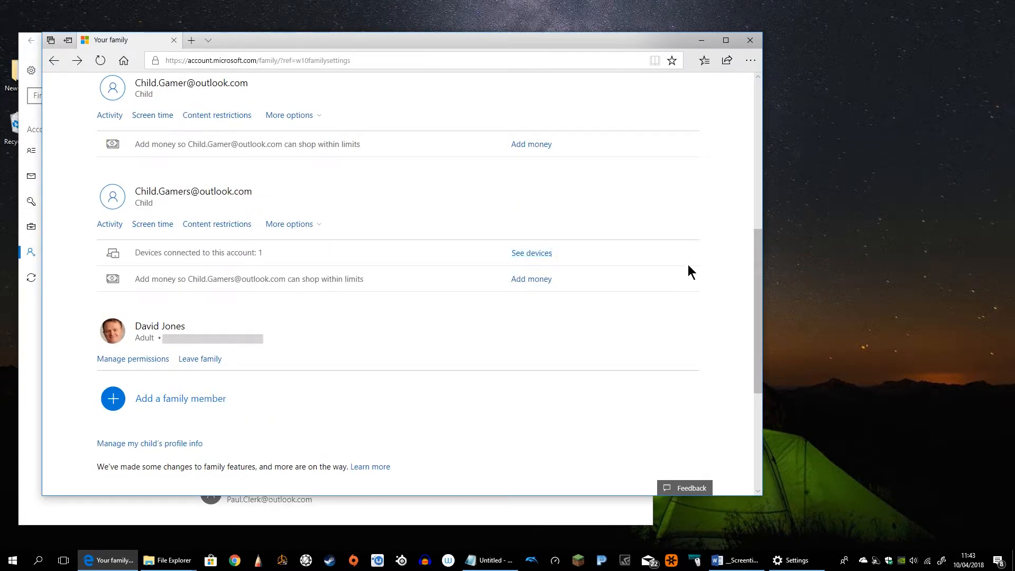
left_click(536, 253)
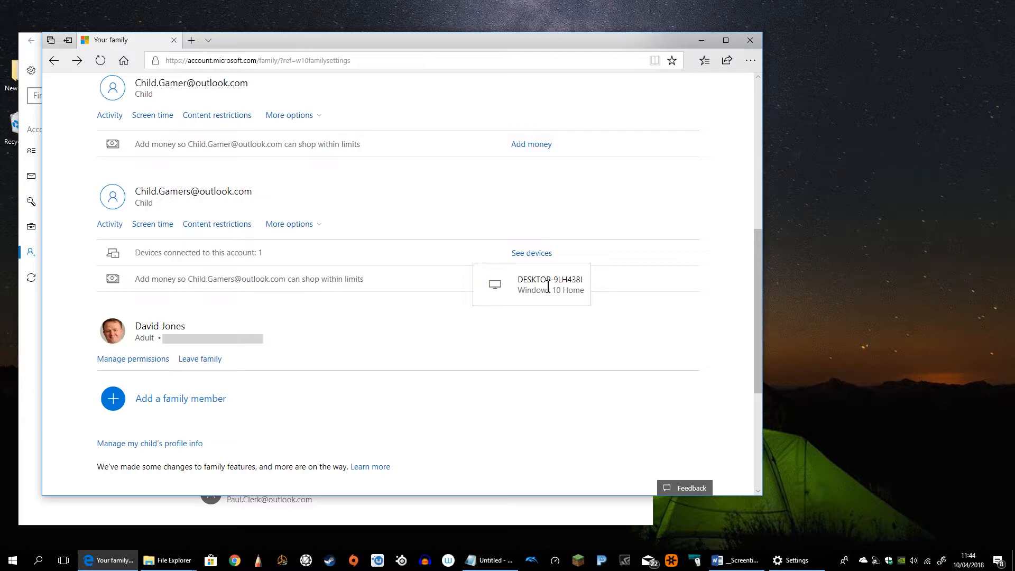
left_click(542, 255)
left_click(857, 208)
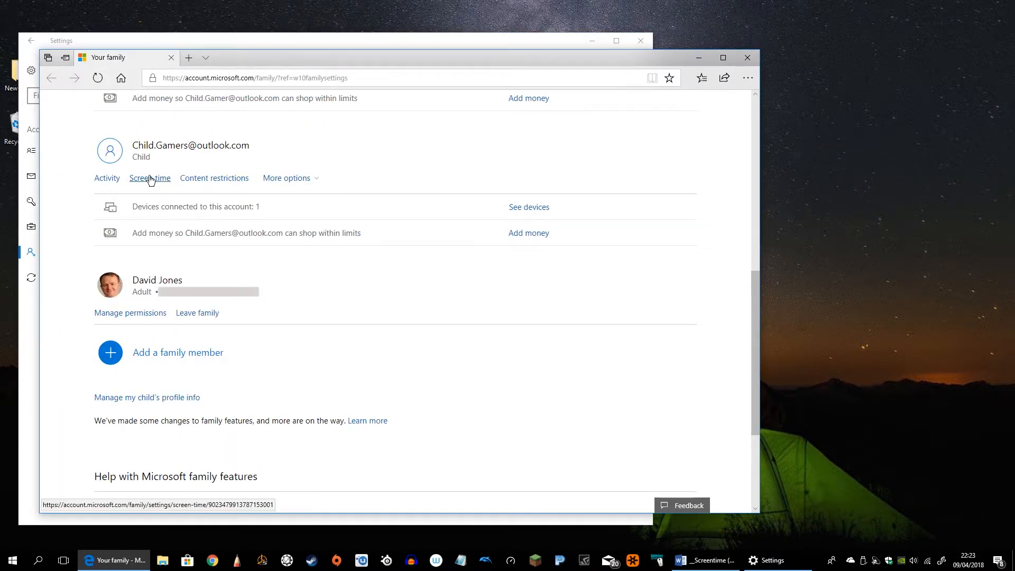
- Switch the child's PC screen time limits on and allow 1 hr 30 mins on Sunday
left_click(151, 177)
scroll(389, 207, "down", 2)
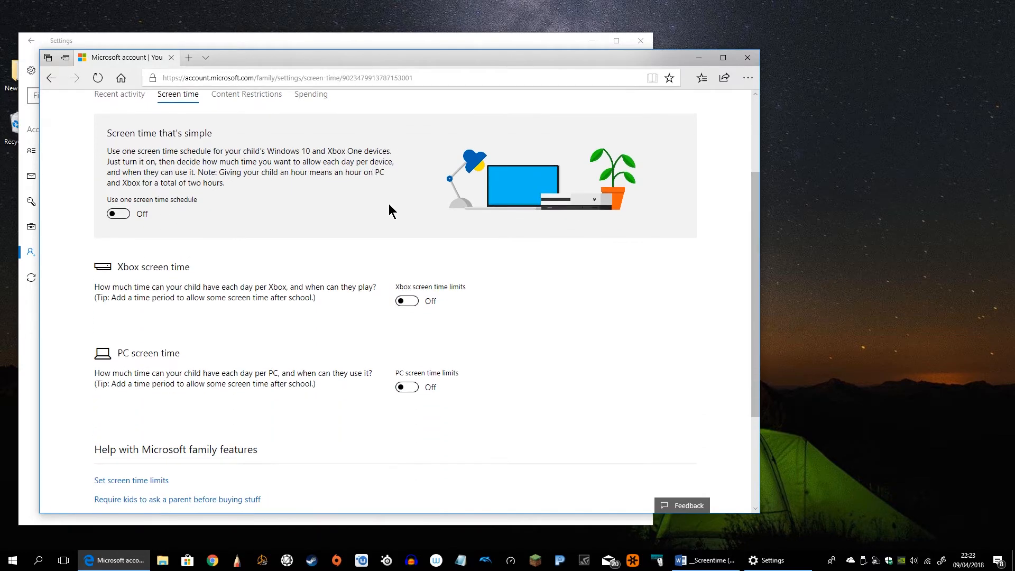
left_click(405, 389)
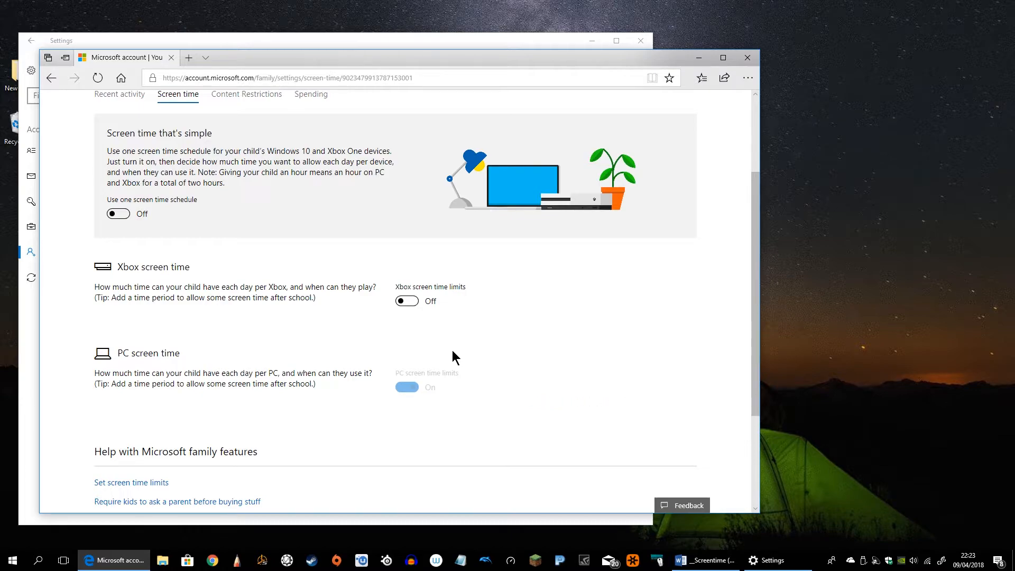
scroll(453, 352, "down", 5)
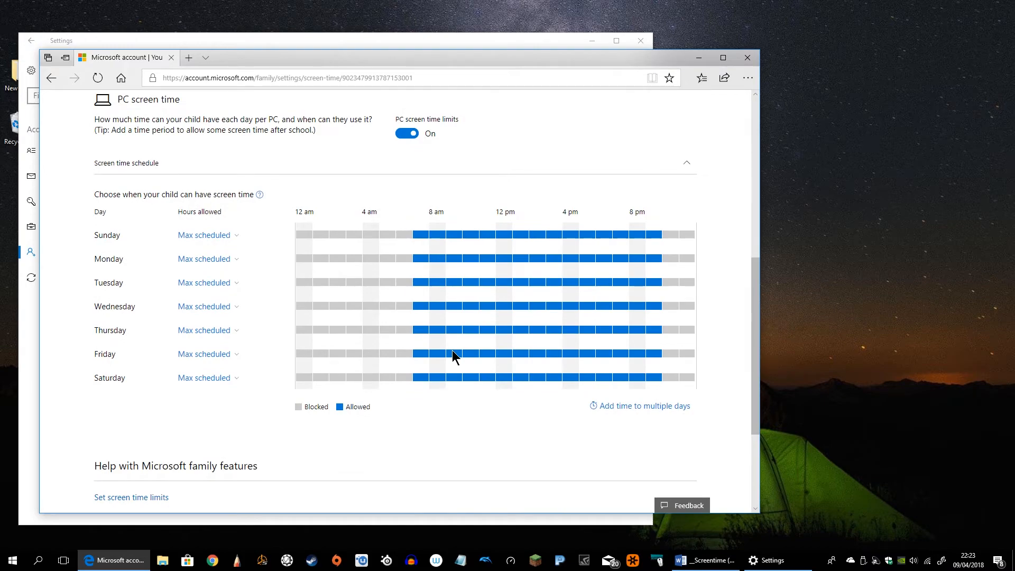
left_click(237, 238)
left_click(222, 350)
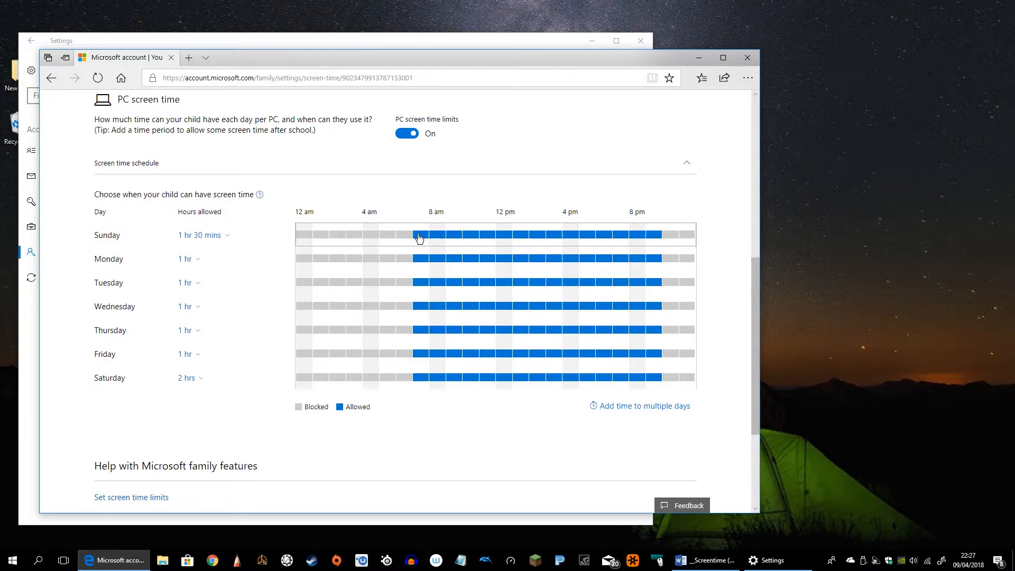
left_click(509, 234)
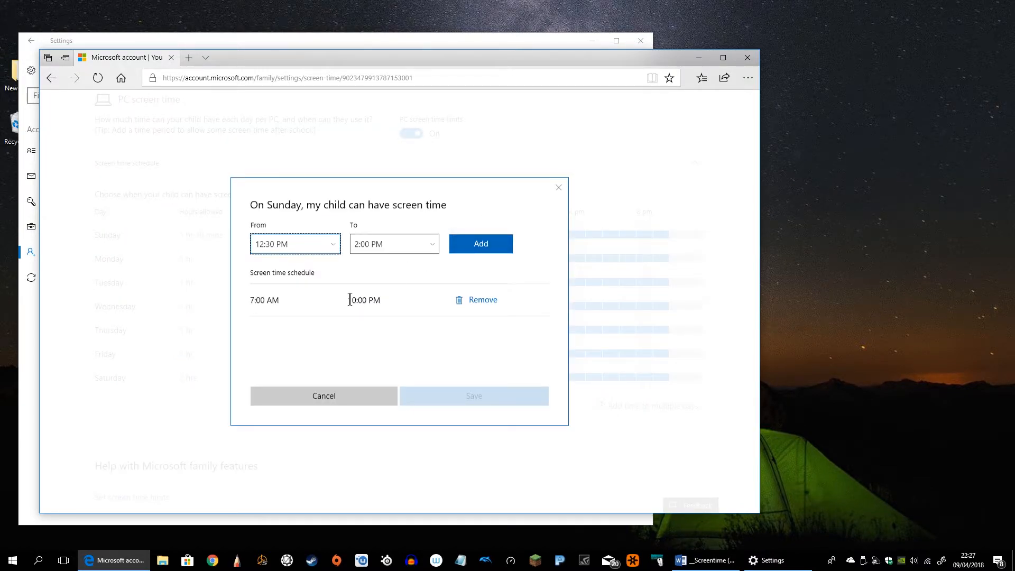
- Replace Sunday's 7:00 AM–10:00 PM period with 10:00 AM–6:00 PM and save
left_click(459, 301)
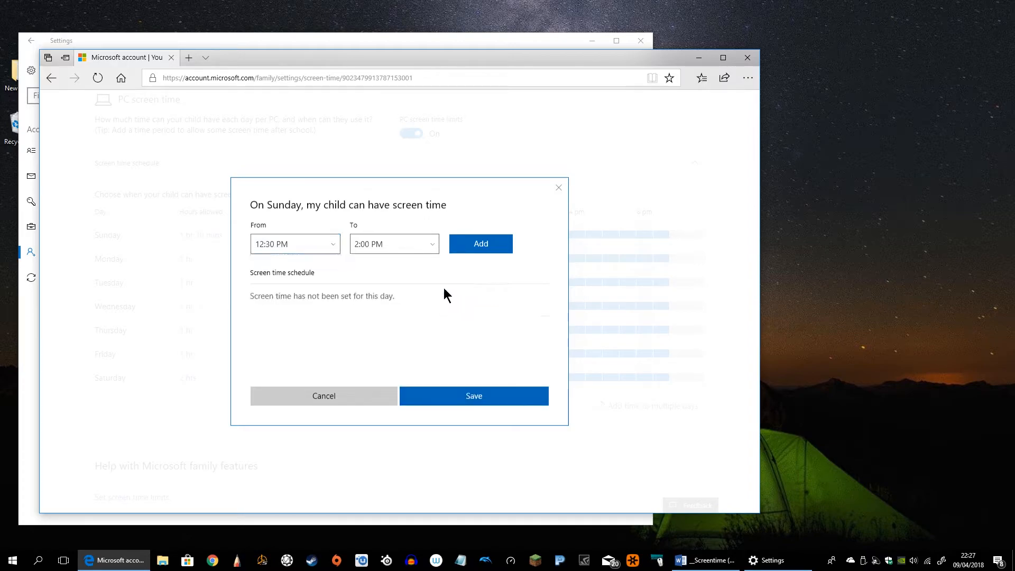
left_click(334, 246)
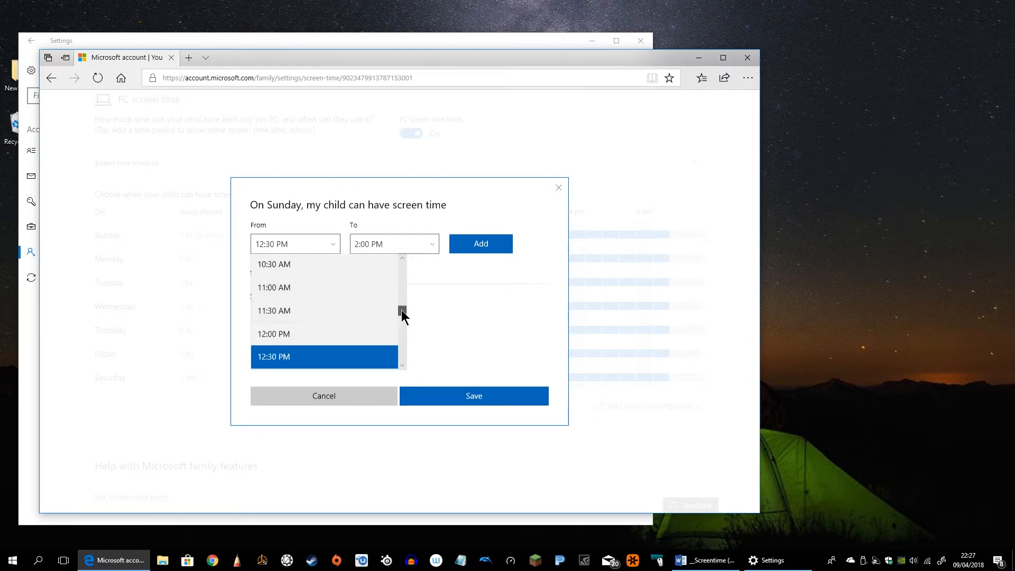
left_click_drag(402, 316, 402, 311)
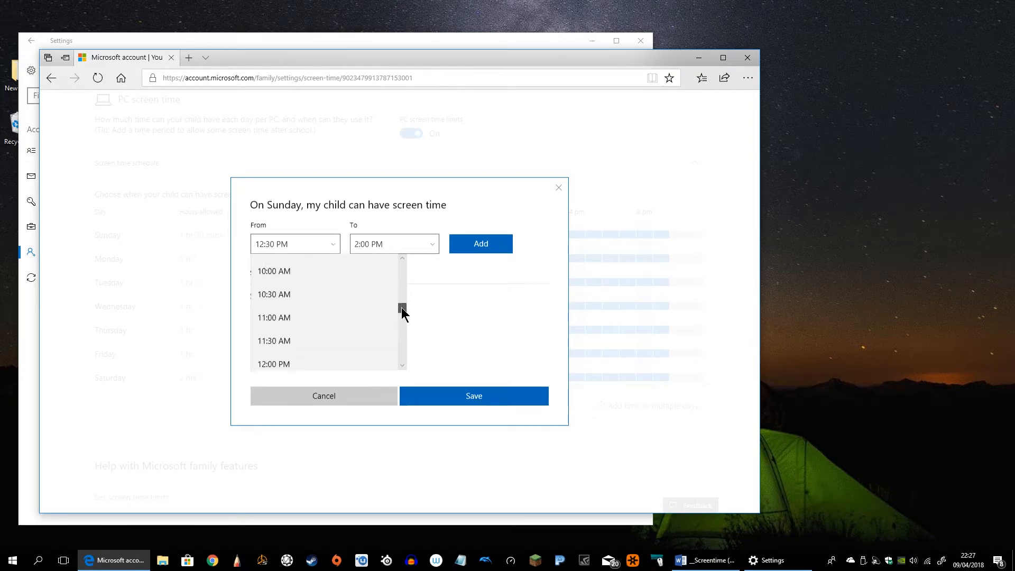
left_click(296, 271)
left_click(426, 249)
left_click_drag(501, 281, 500, 318)
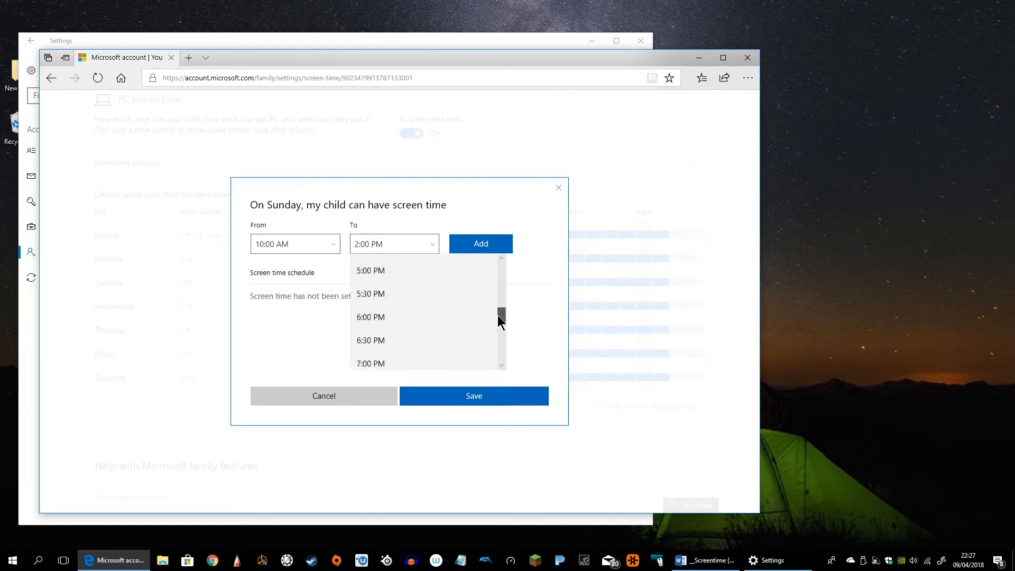
left_click(388, 321)
left_click(470, 246)
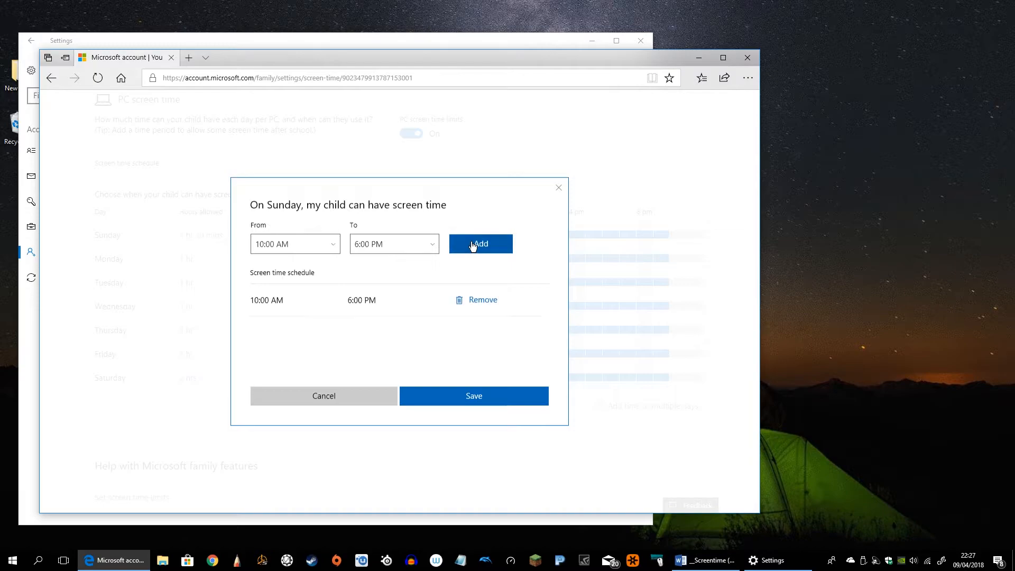
left_click(479, 400)
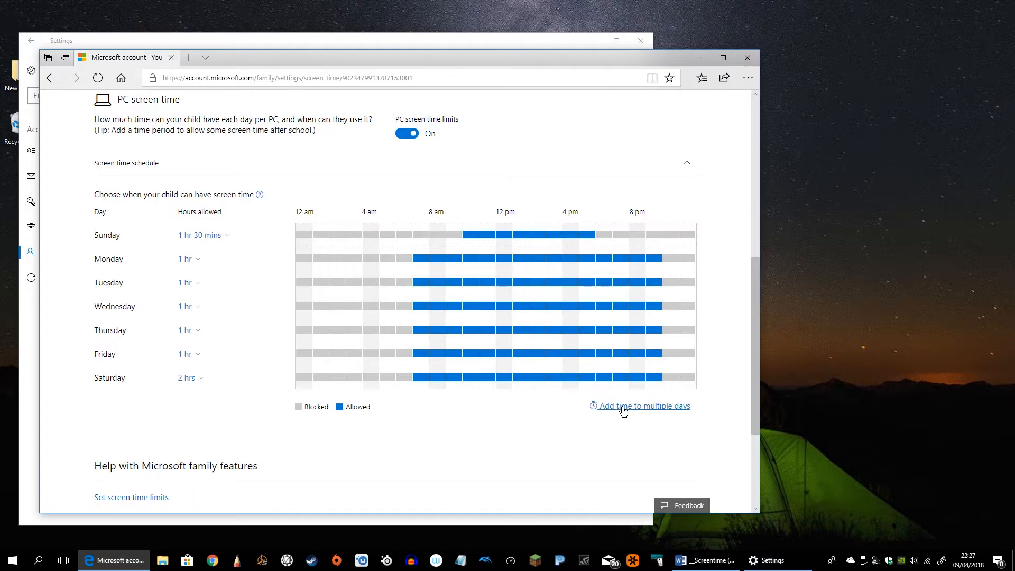
- Add a period ending 9:00 PM to both Sunday and Saturday and save it
left_click(624, 411)
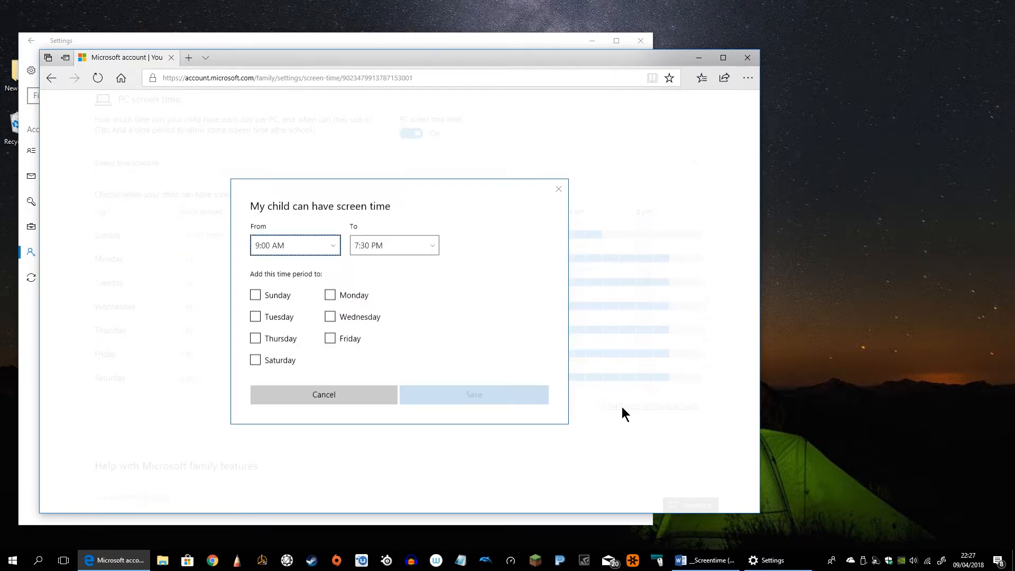
left_click(256, 295)
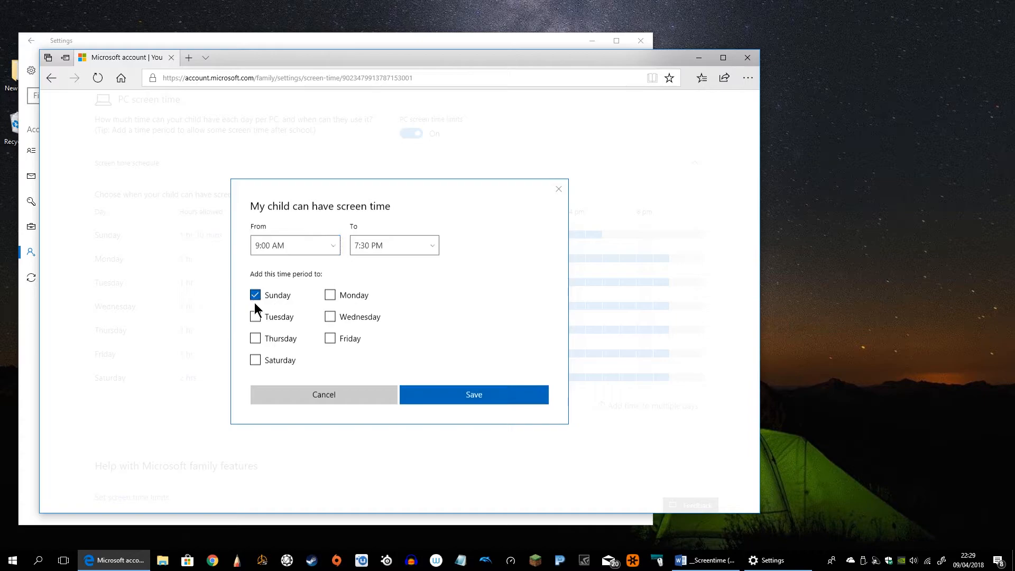
left_click(256, 361)
left_click(483, 395)
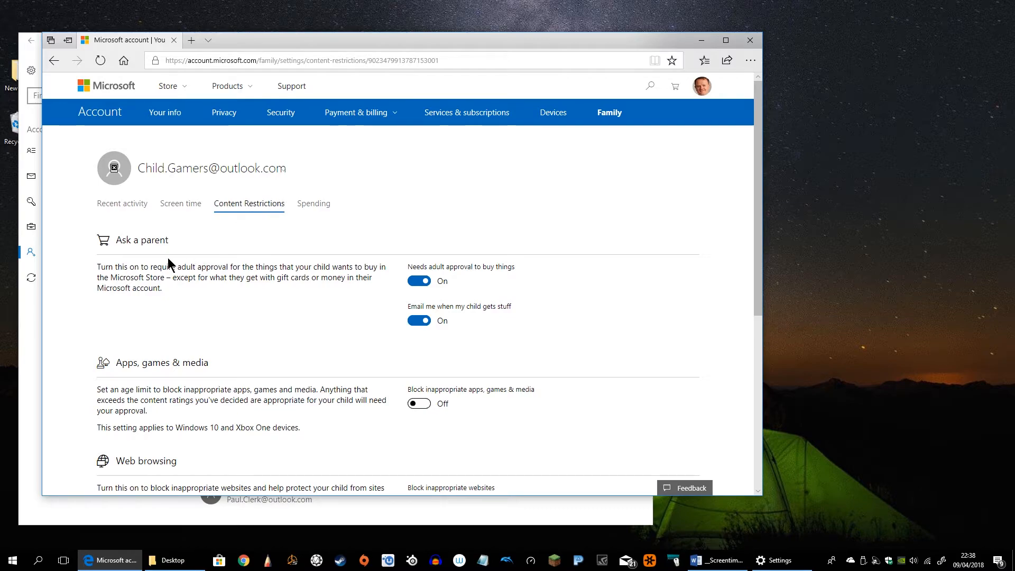
- Scroll through the child's Content Restrictions settings, then return to the Windows Settings family list
scroll(326, 278, "down", 2)
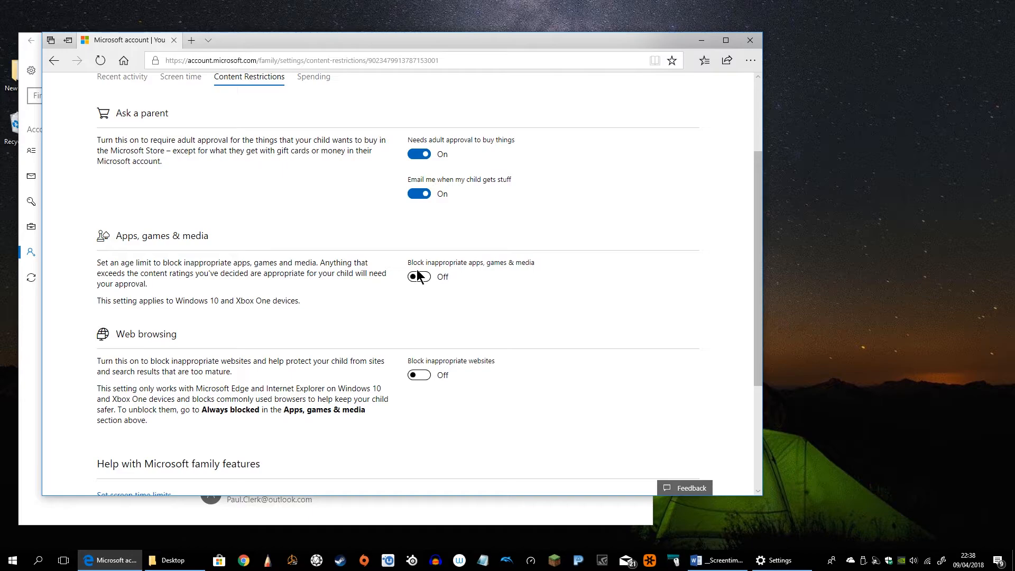
key("alt+Tab")
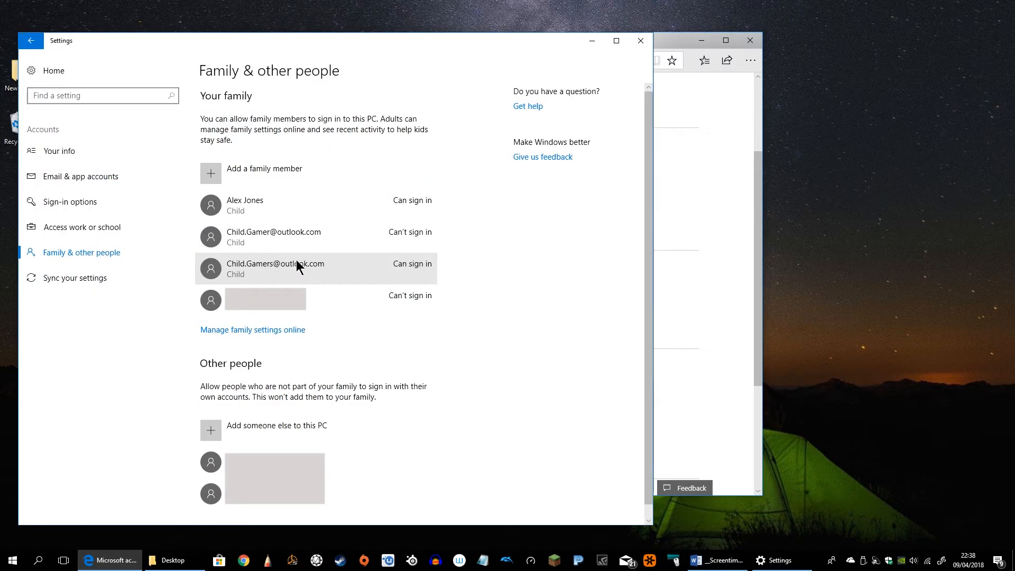
- Check that the child account's type is Standard User, then cancel without changing it
left_click(294, 266)
left_click(319, 303)
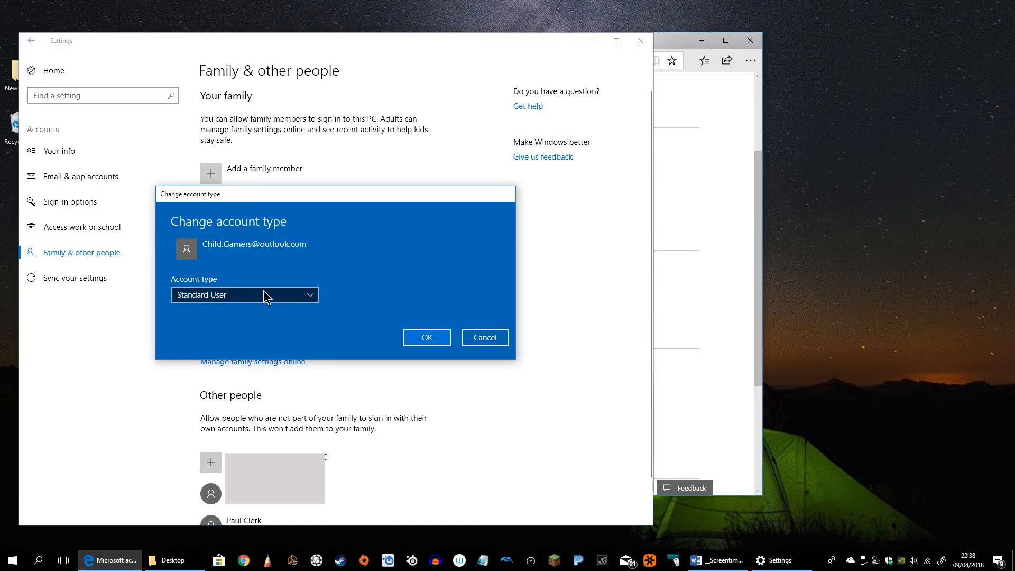
left_click(310, 297)
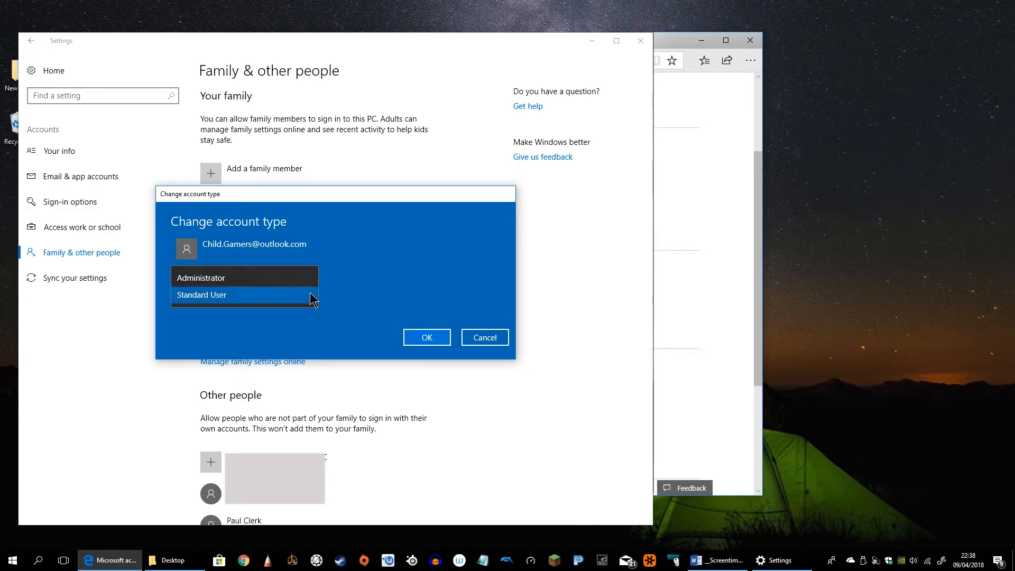
left_click(310, 298)
left_click(310, 297)
left_click(311, 296)
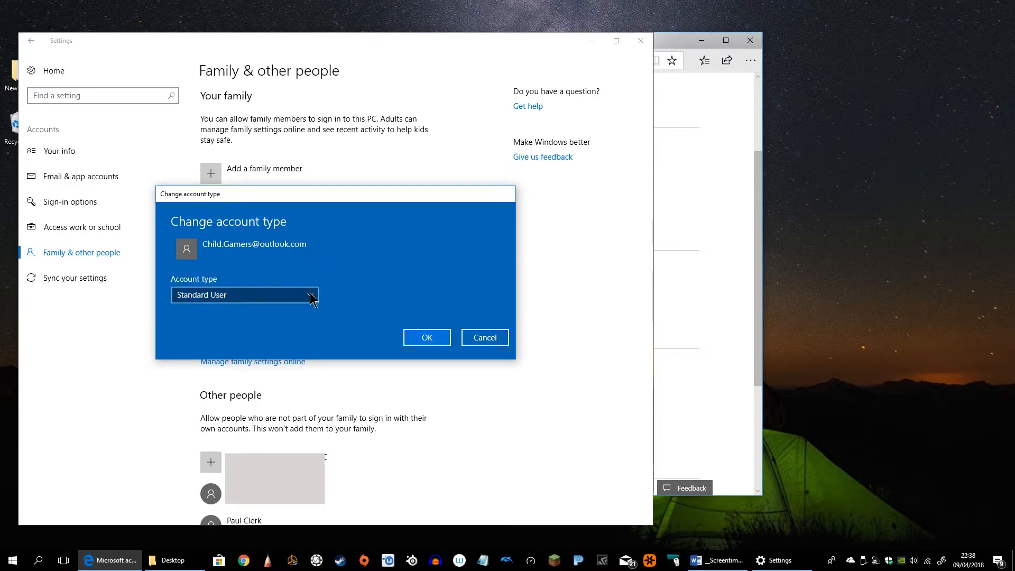
left_click(501, 339)
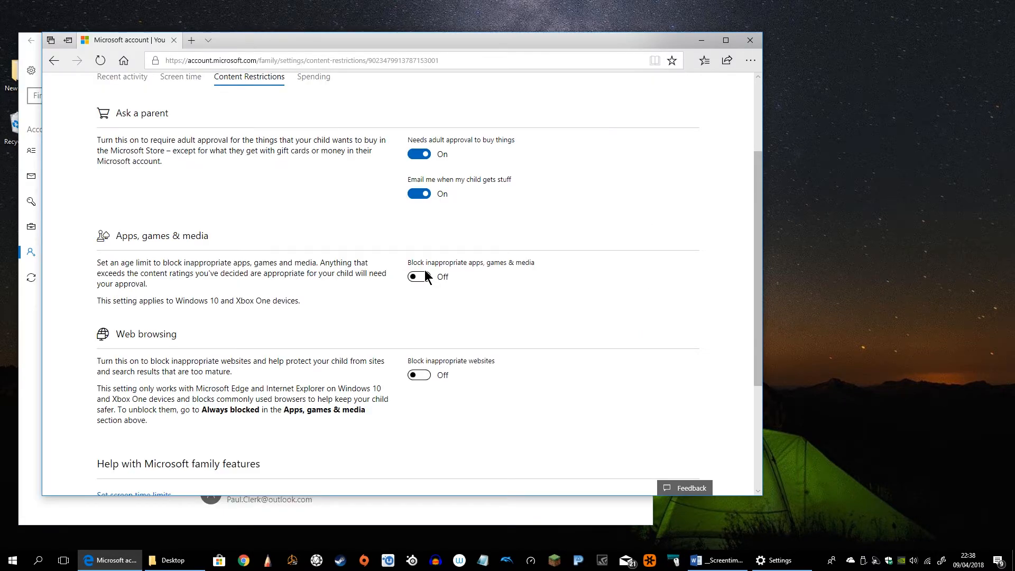
- Review the Web browsing note on covered browsers and switch 'Block inappropriate websites' on
scroll(338, 261, "down", 3)
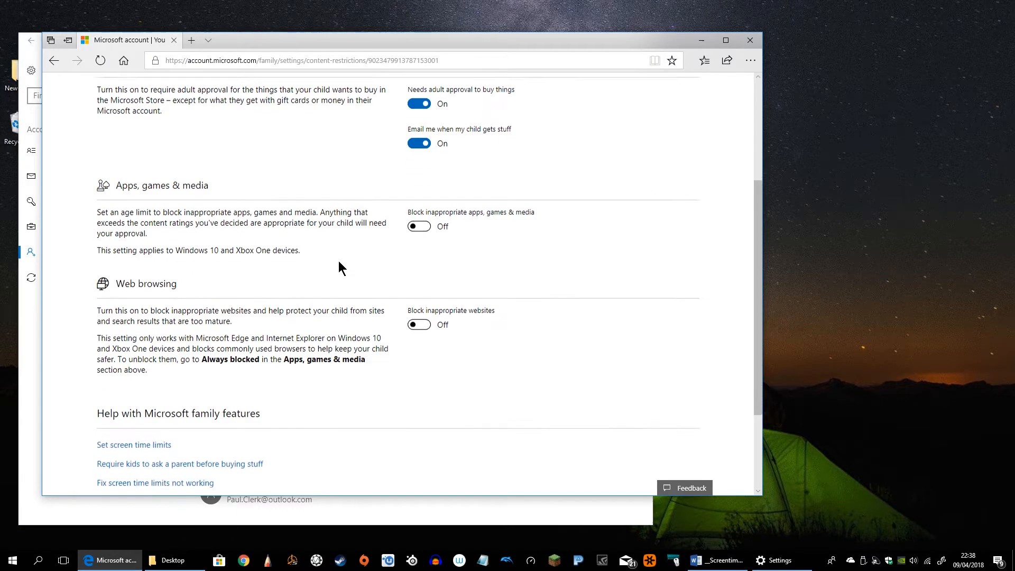
scroll(338, 262, "up", 2)
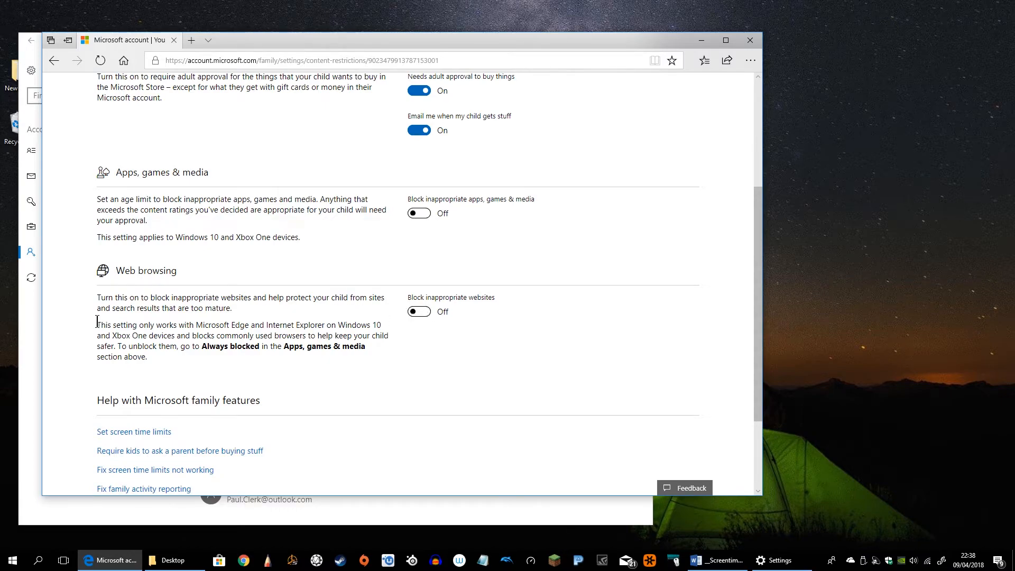
left_click_drag(97, 324, 383, 332)
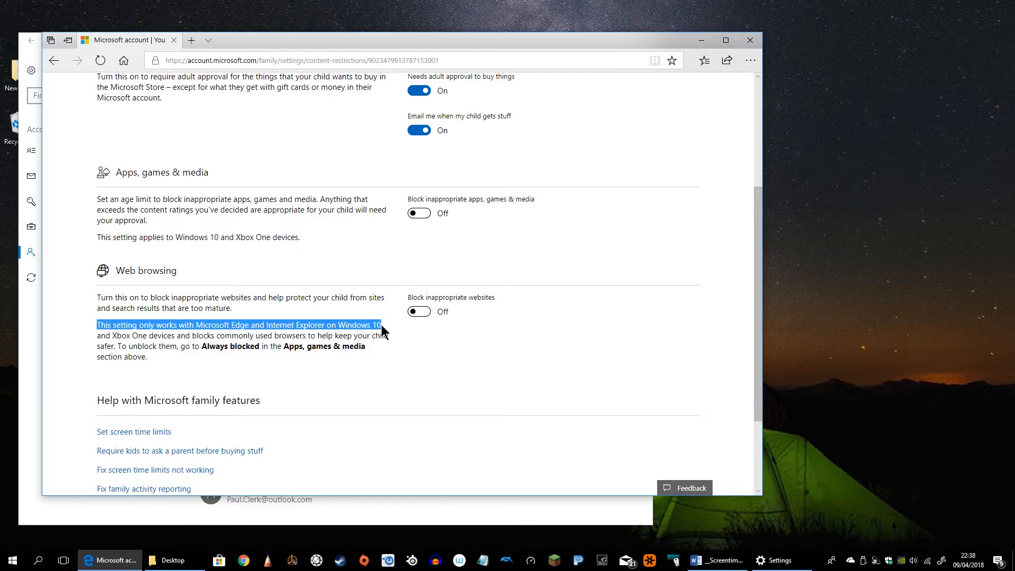
left_click(422, 313)
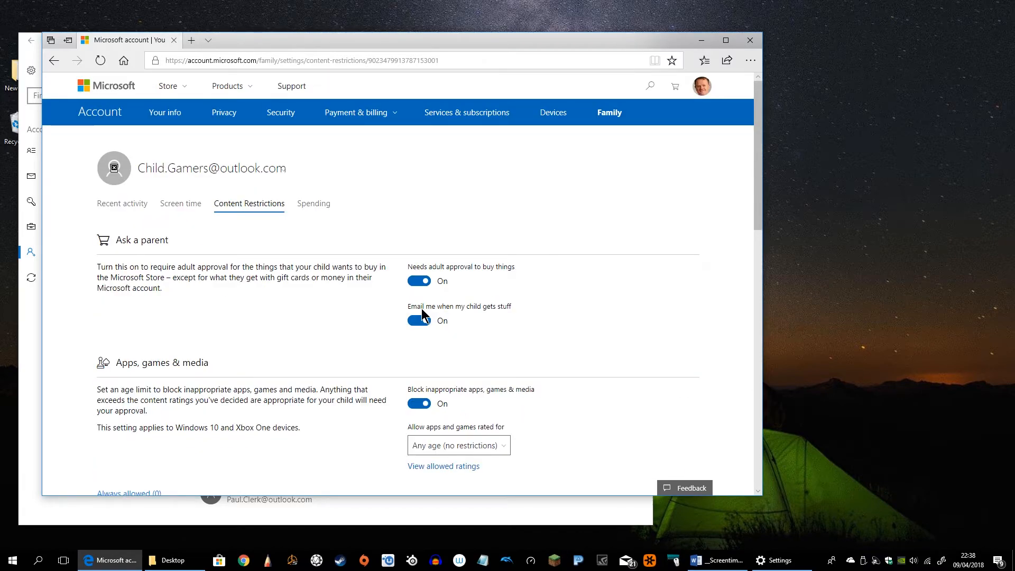
scroll(488, 329, "down", 3)
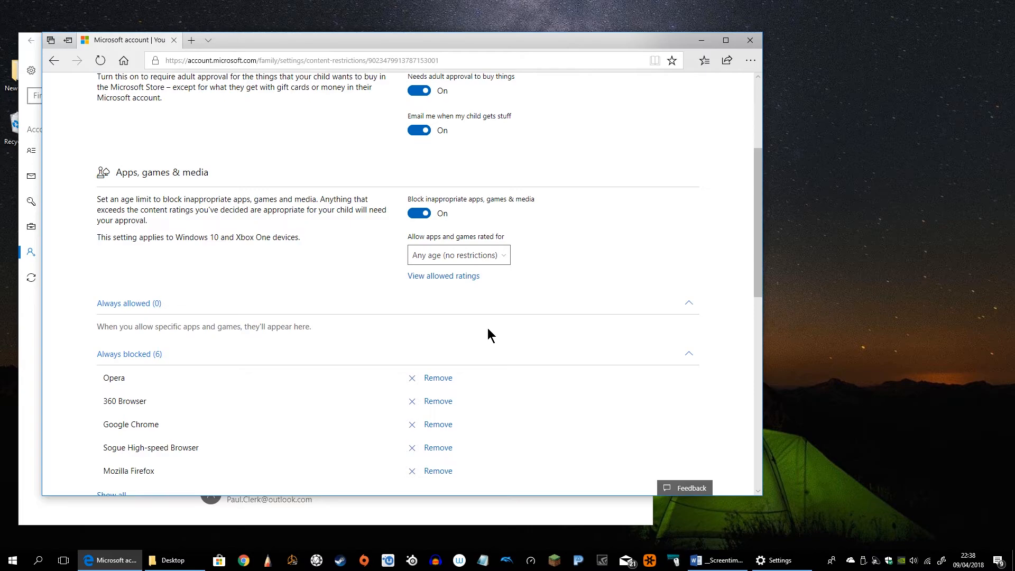
scroll(488, 328, "down", 1)
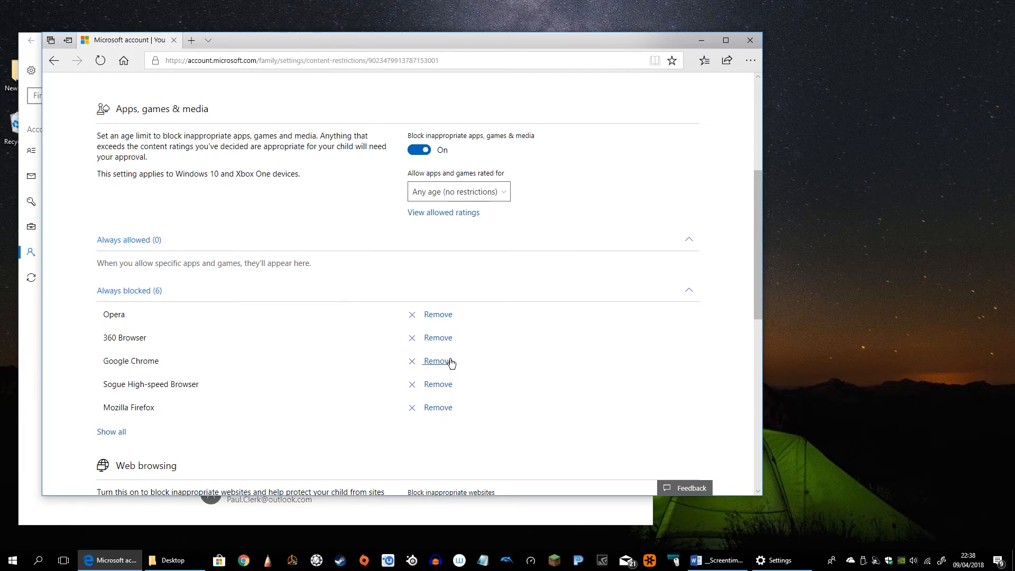
scroll(451, 363, "down", 6)
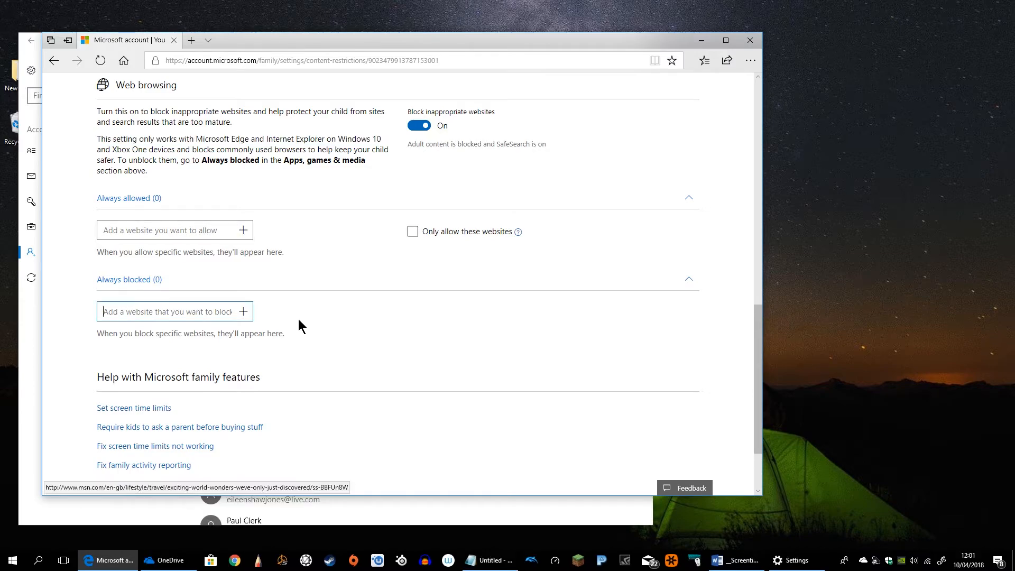
type("www.facebook.com")
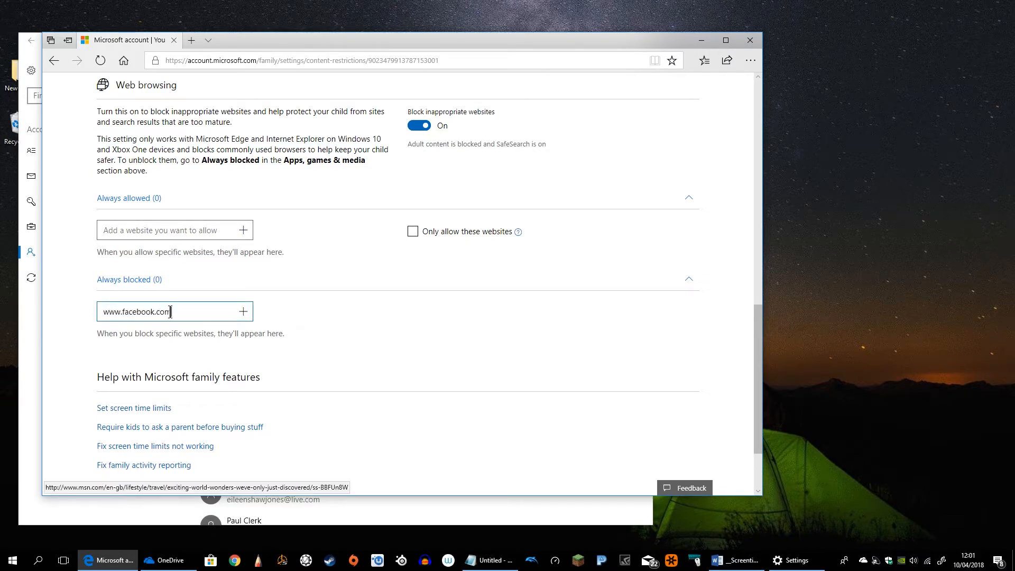
left_click(243, 312)
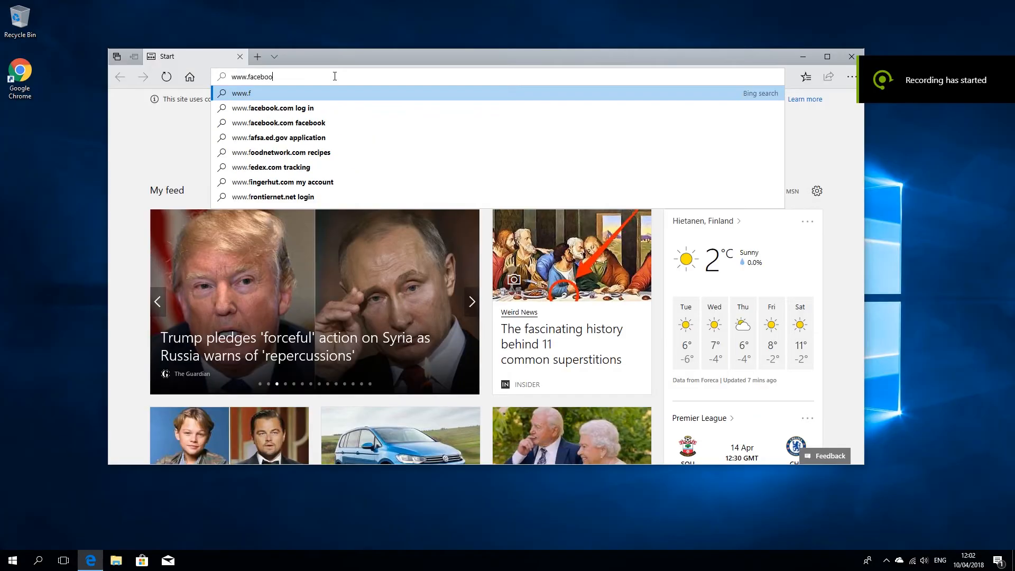
type("com")
key("Return")
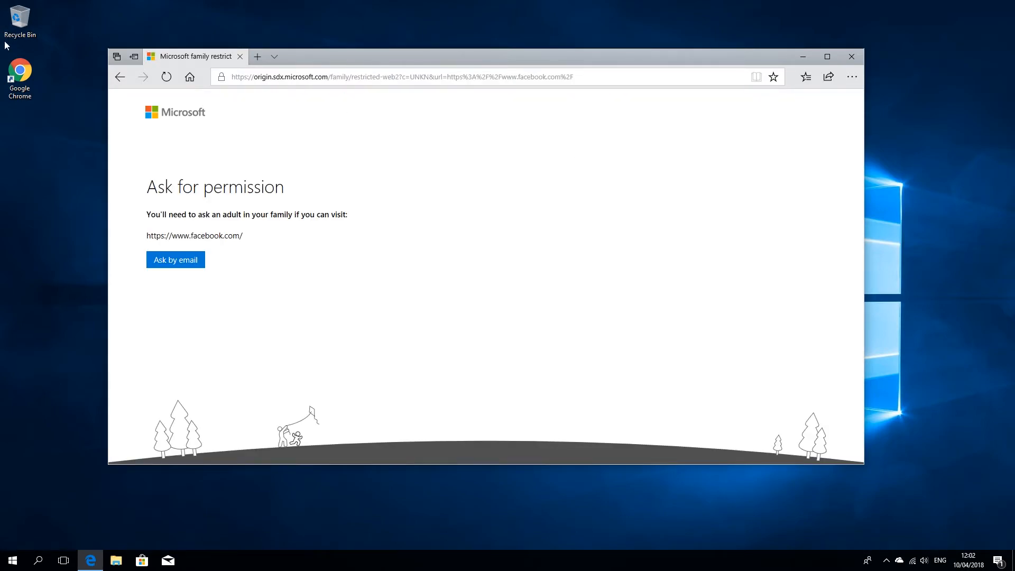
- Start Google Chrome from its desktop shortcut to bring up the family permission prompt
double_click(19, 73)
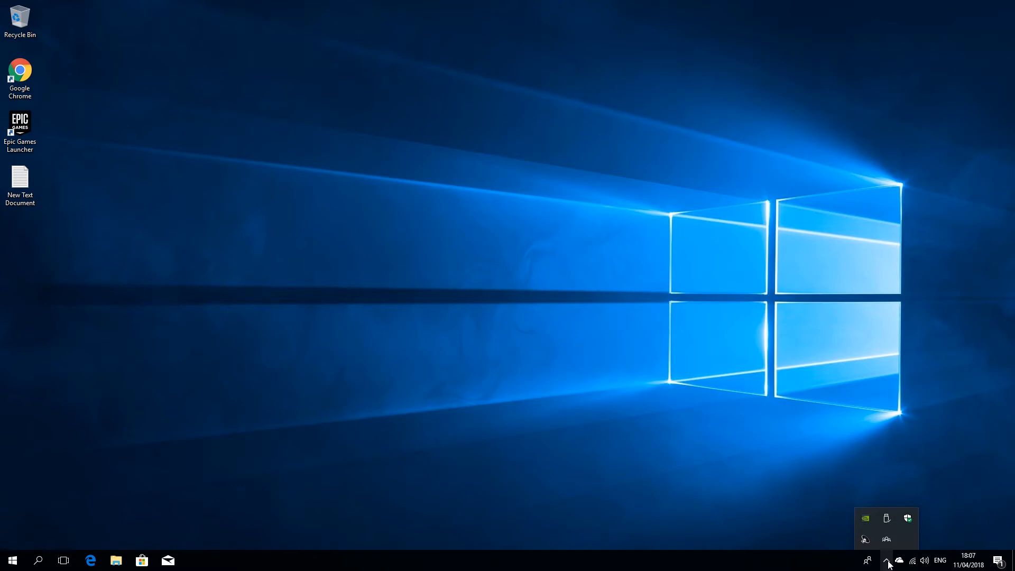
- Turn on 'Always show all icons' in the taskbar settings, then close Settings
left_click(887, 560)
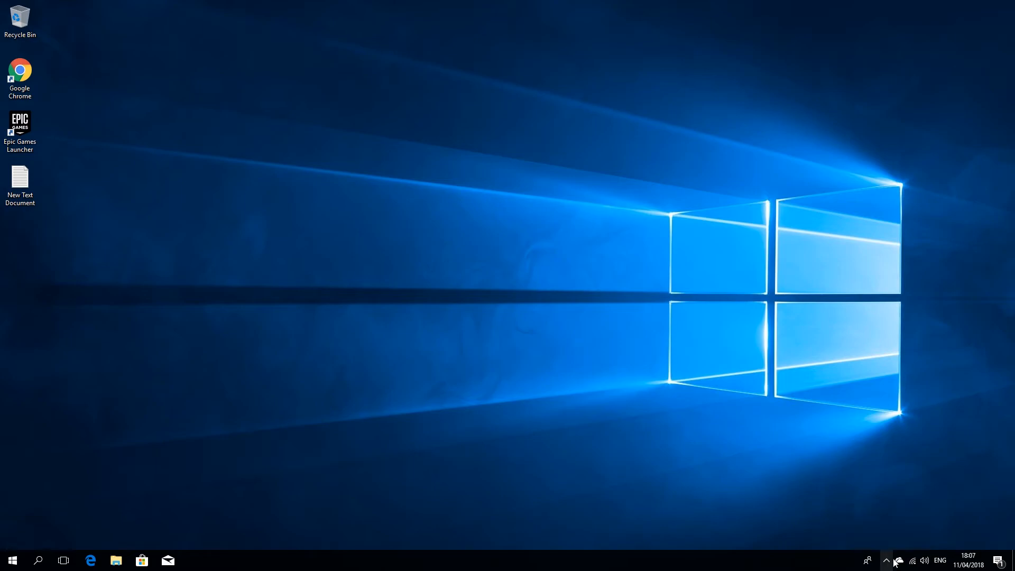
right_click(890, 566)
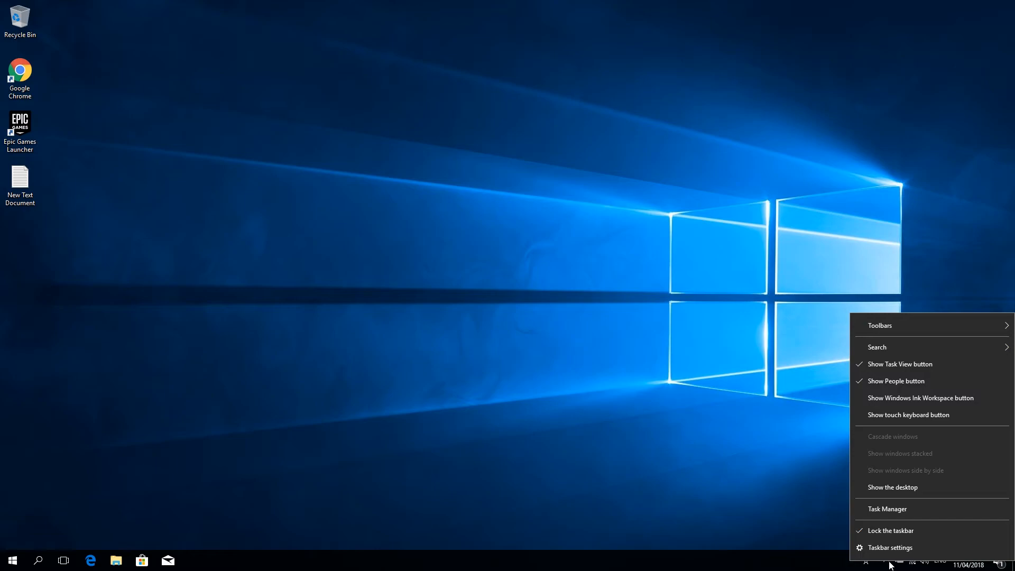
left_click(891, 552)
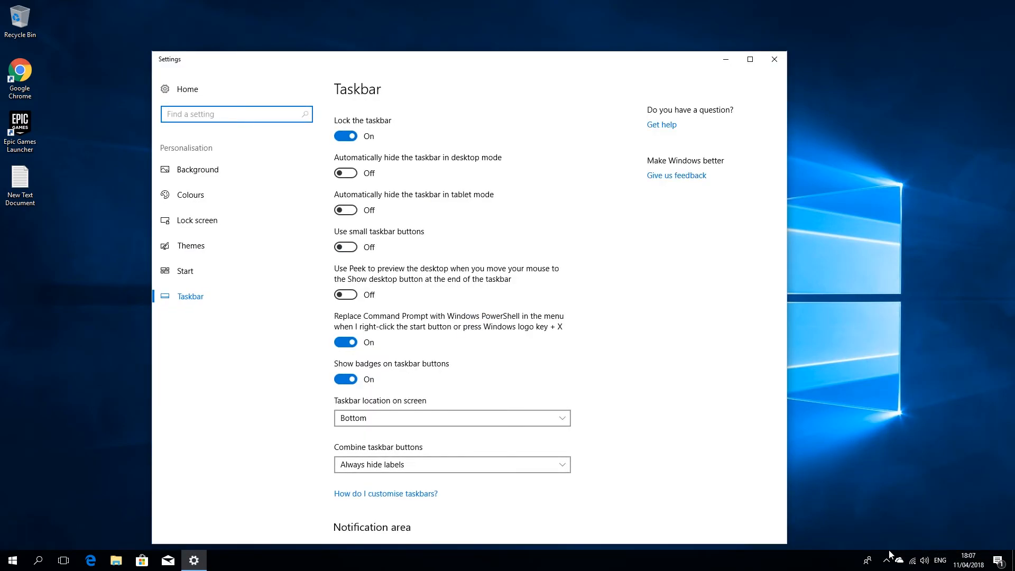
scroll(570, 331, "down", 7)
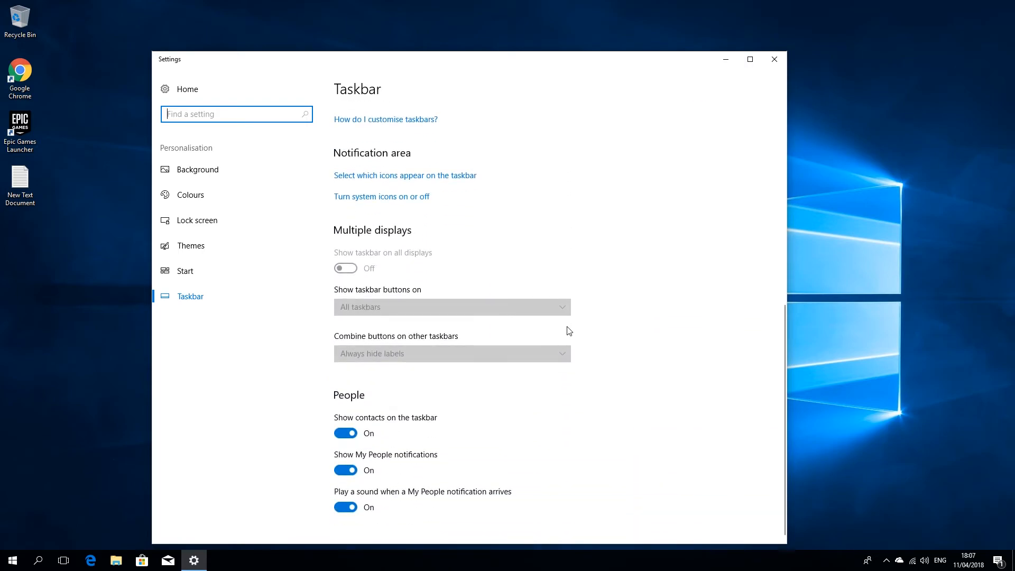
left_click(441, 177)
left_click(171, 133)
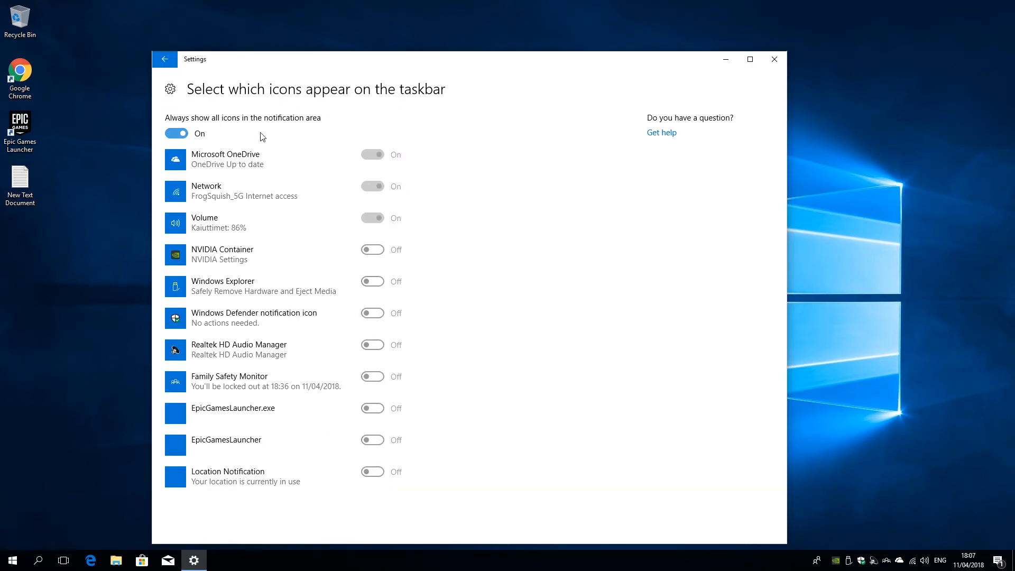
left_click(775, 59)
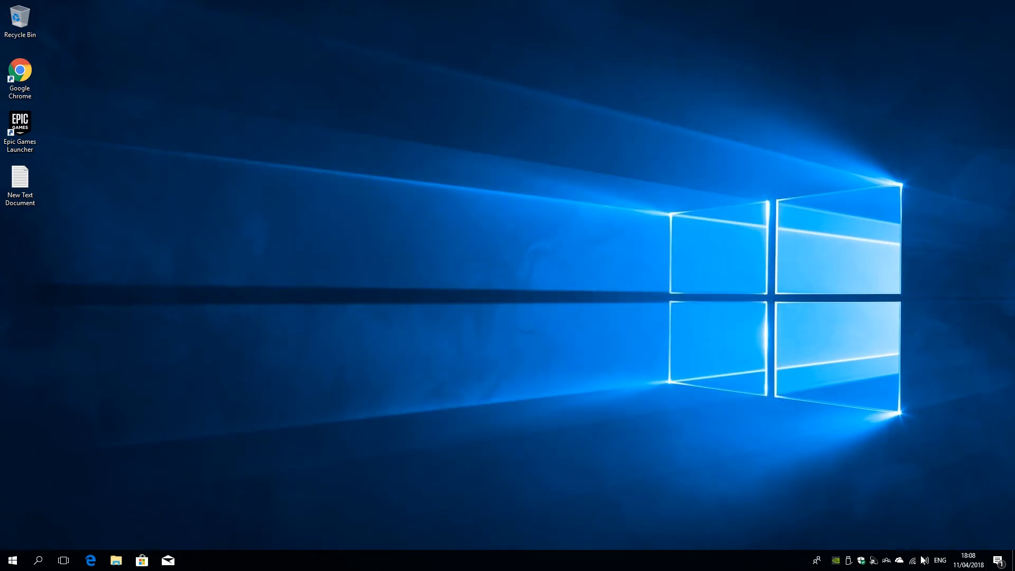
- Choose 'Get more time' on the 'Less than 15 minutes left' warning to ask a parent for more screen time
mouse_move(887, 564)
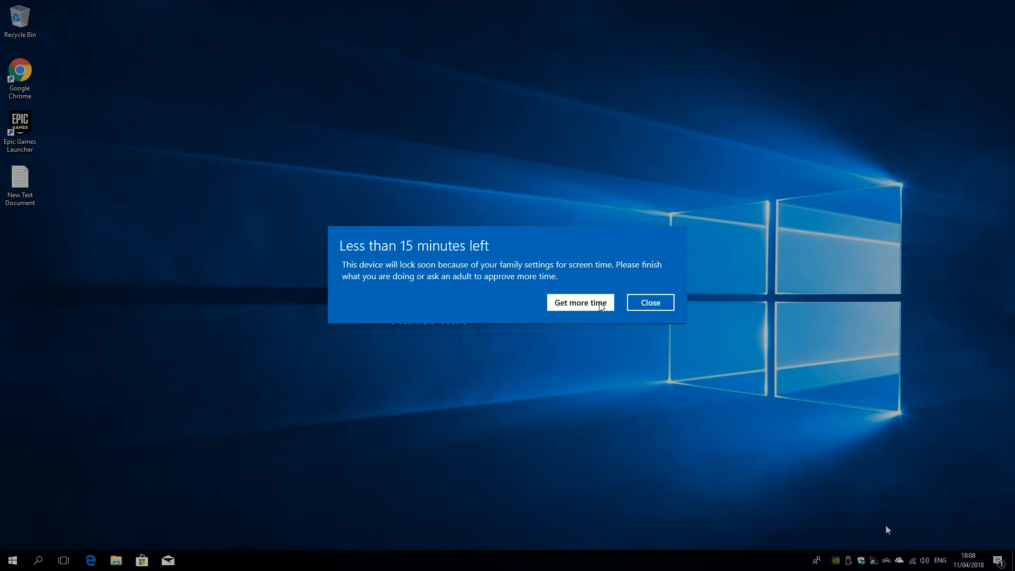
left_click(601, 305)
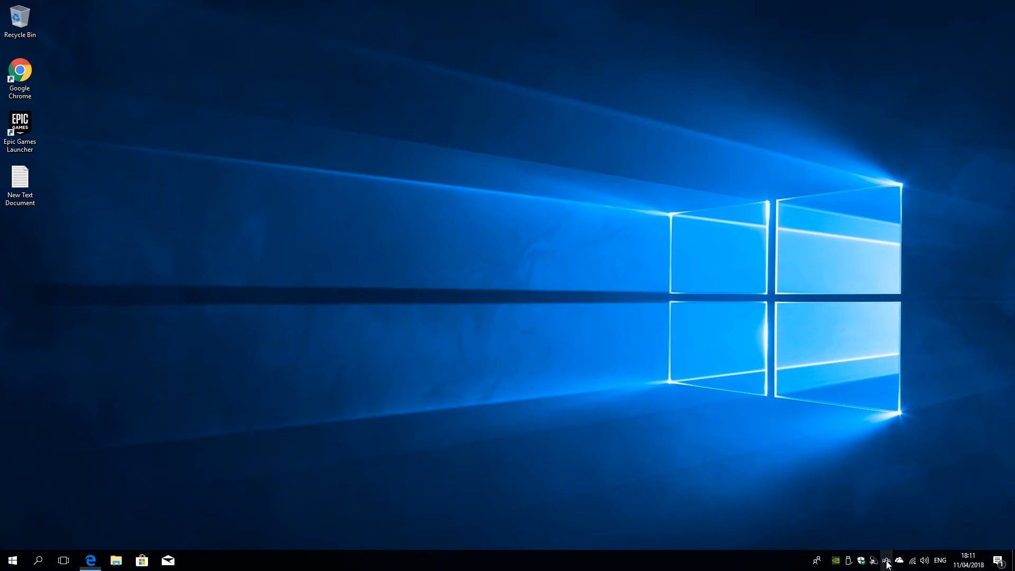
- Open the family account page in Edge from the tray icon, keeping only one tab
double_click(887, 561)
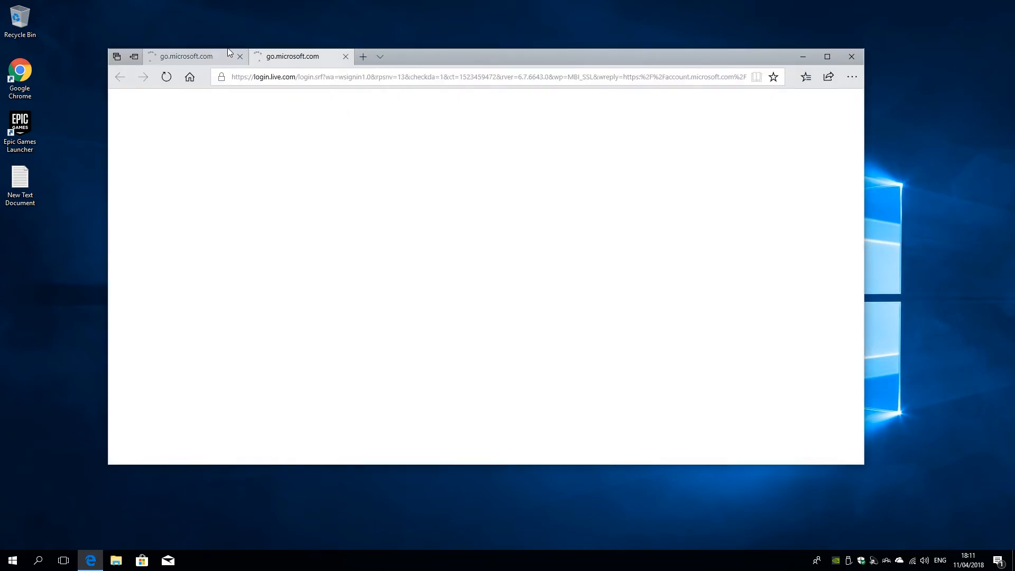
left_click(239, 56)
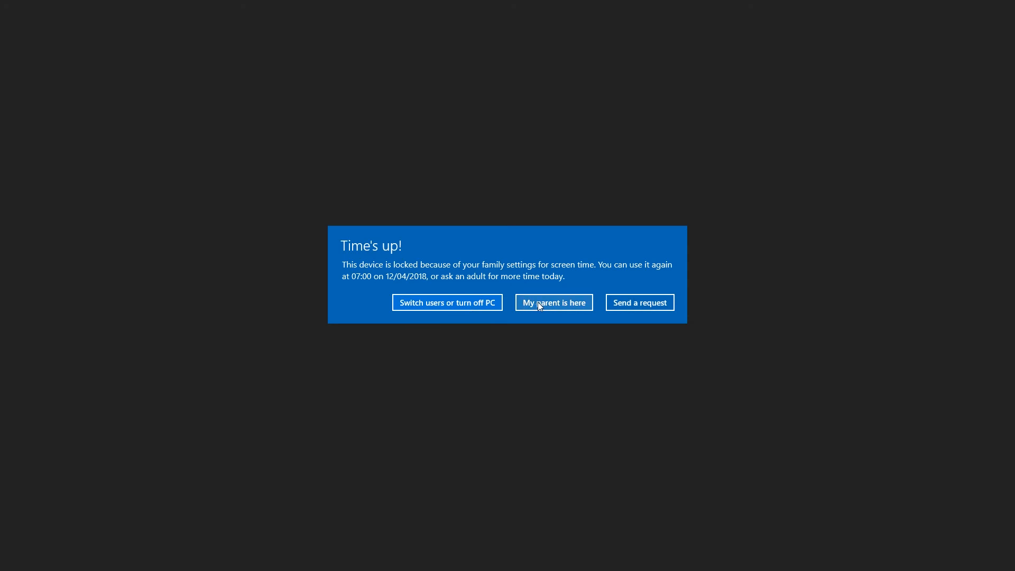
- Approve more time via 'My parent is here' with the parent's PIN, extending screen time by 30 minutes
left_click(538, 303)
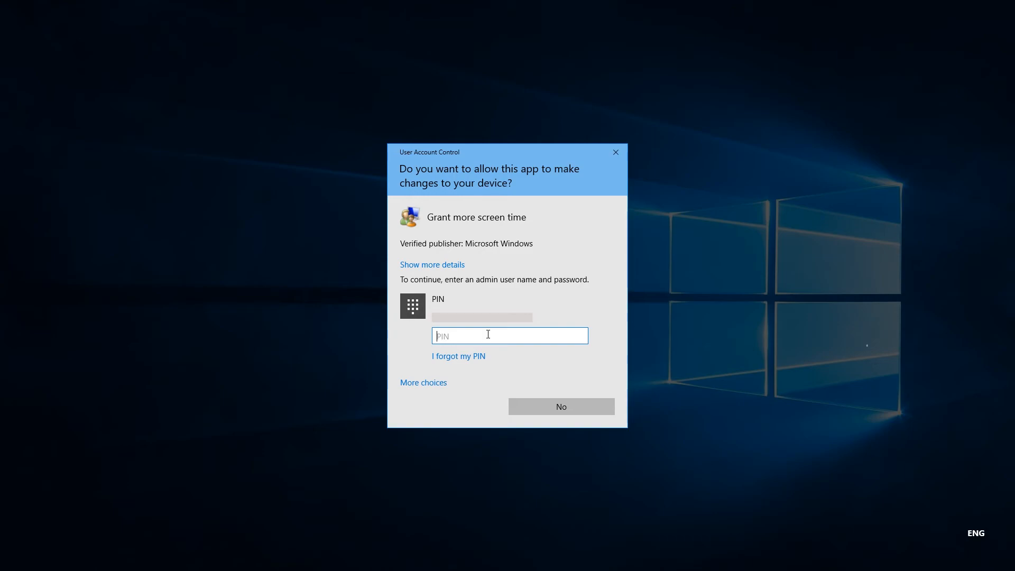
type("•••••")
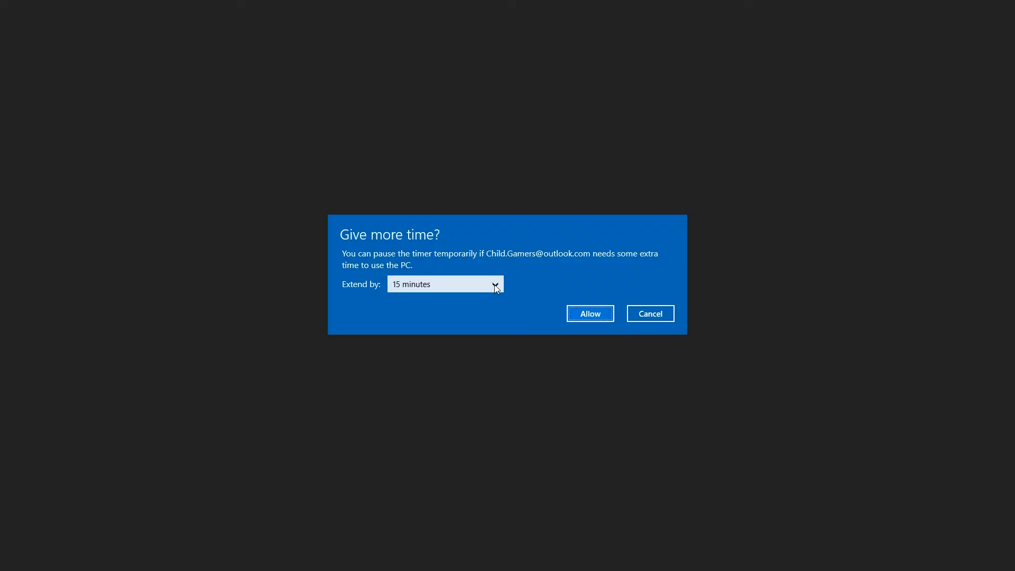
left_click(494, 285)
left_click(459, 304)
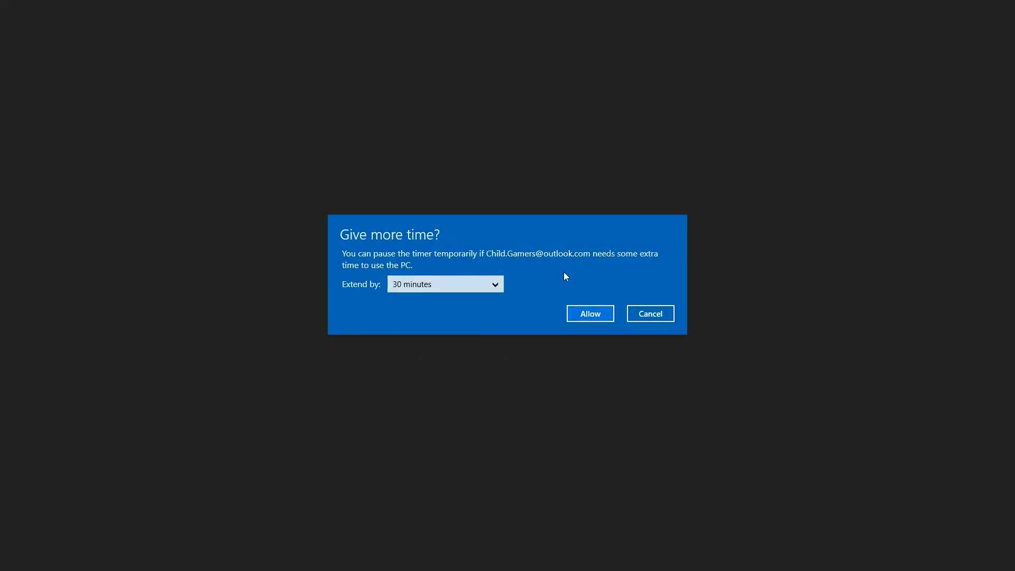
left_click(583, 313)
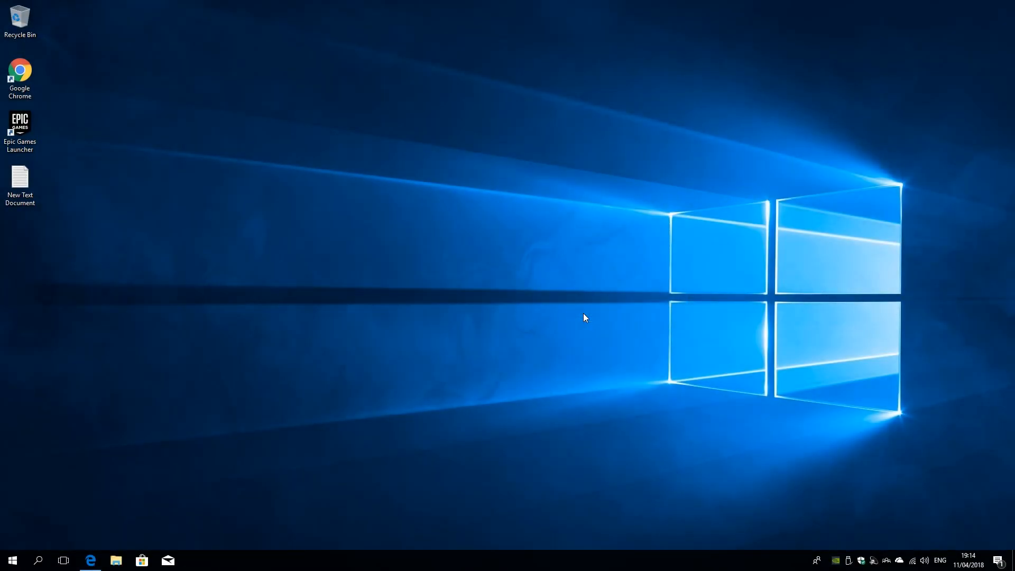